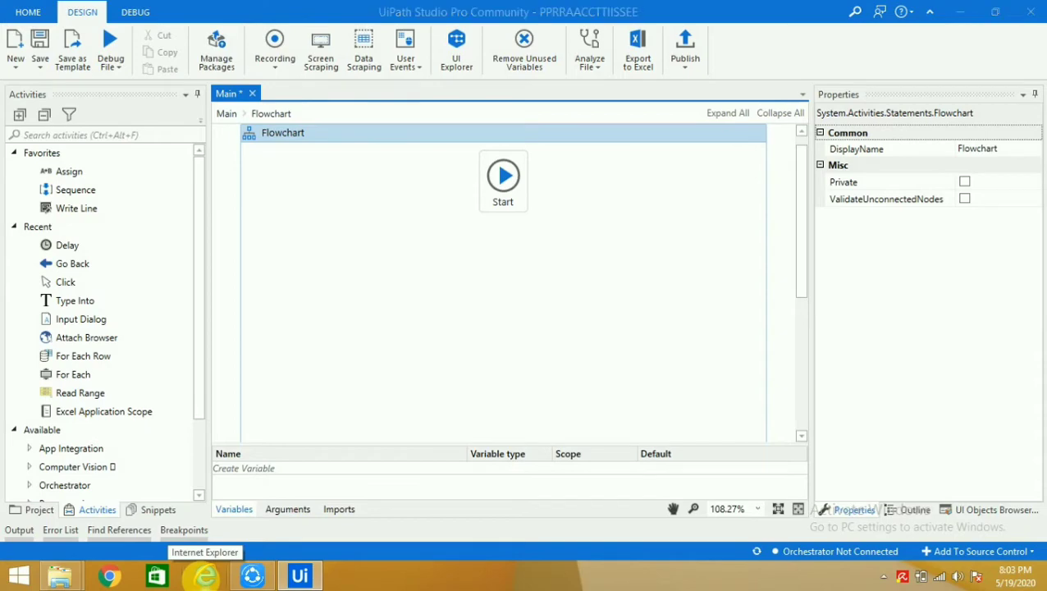
Launch Internet Explorer from the taskbar
left_click(205, 576)
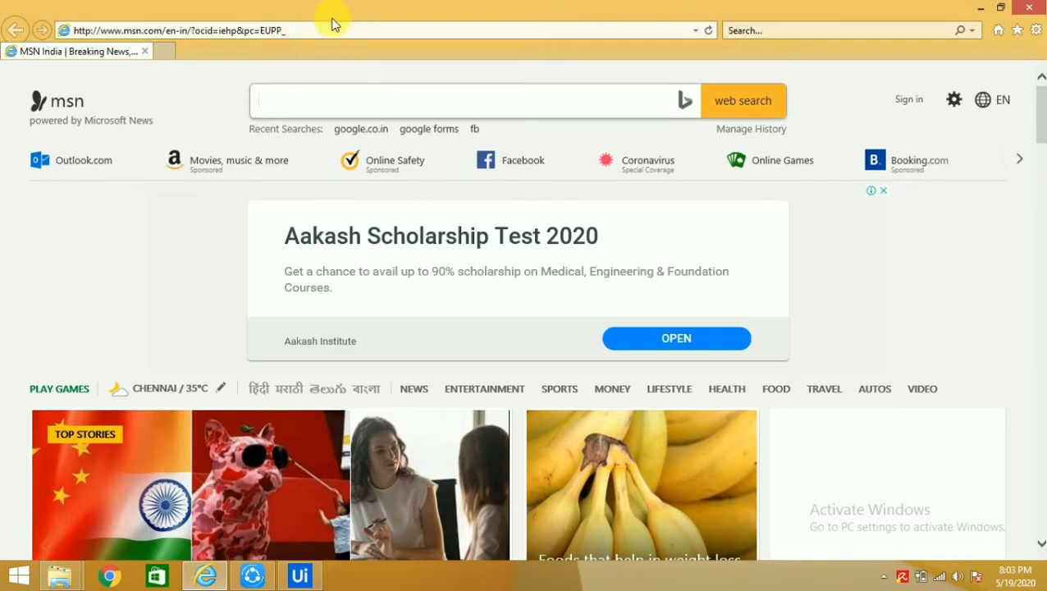
Go to the Google home page by entering 'google' in the address bar
left_click(335, 31)
key("ctrl+a")
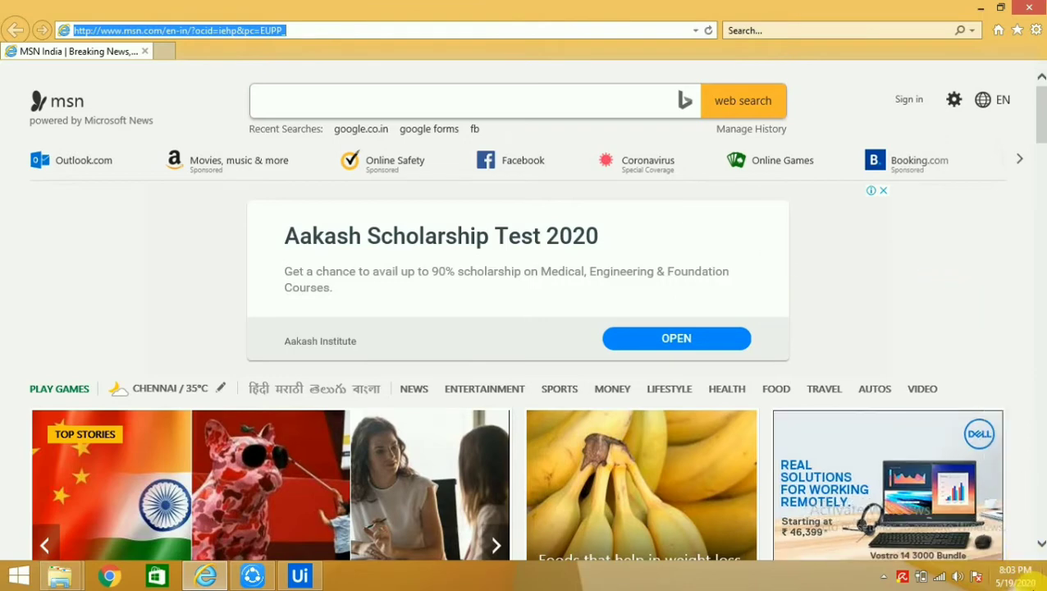
type("g")
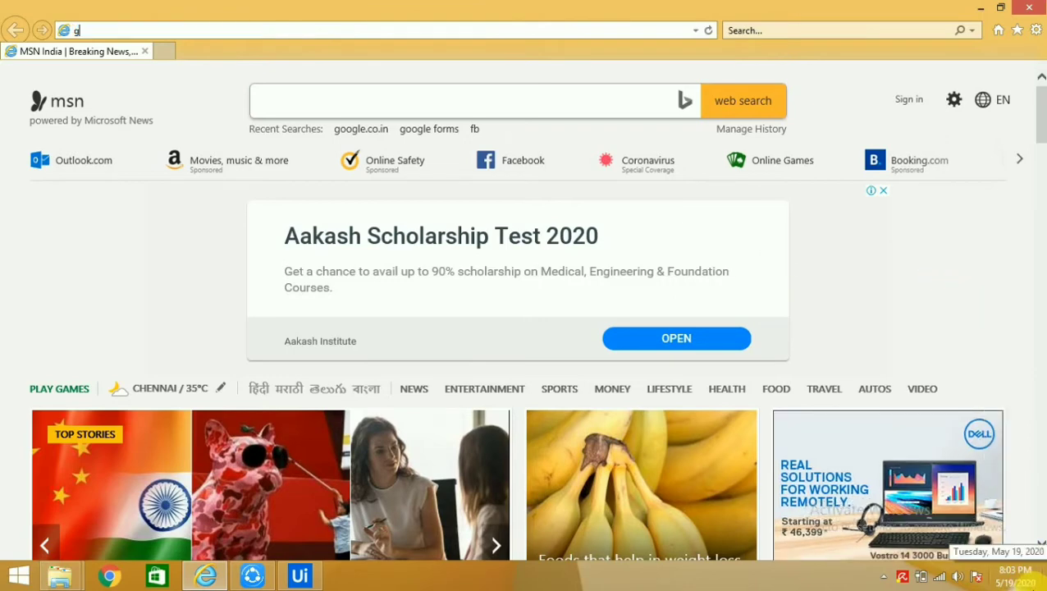
type("oog")
key("BackSpace")
key("BackSpace")
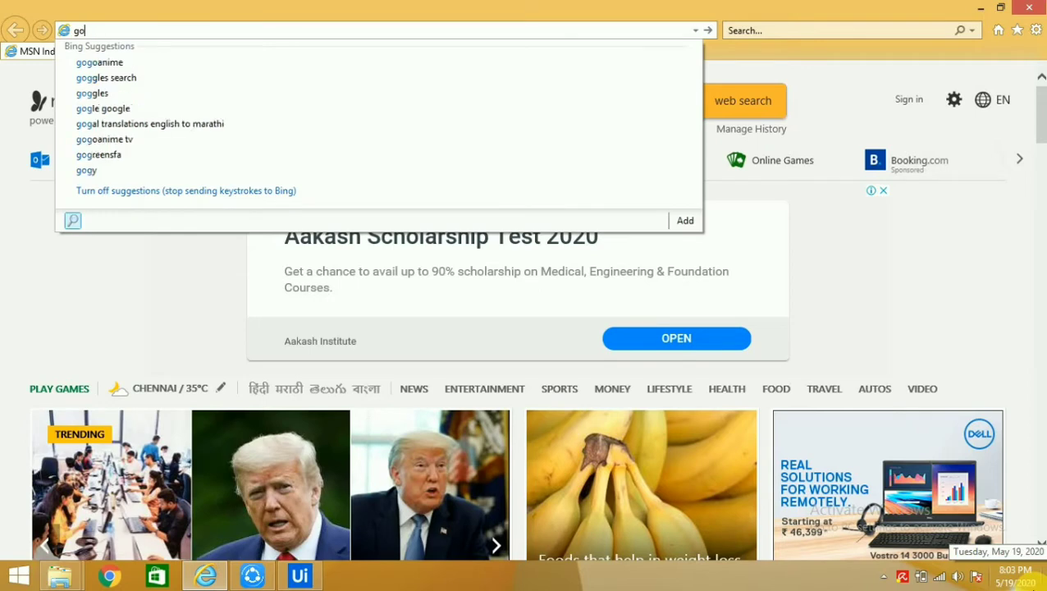
type("ogle.com/")
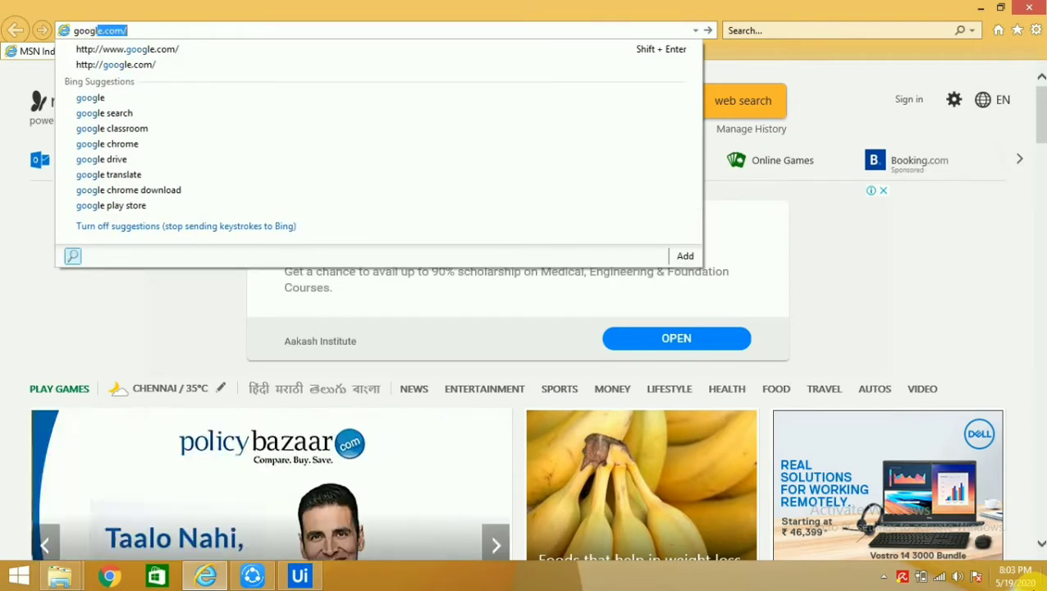
key("Return")
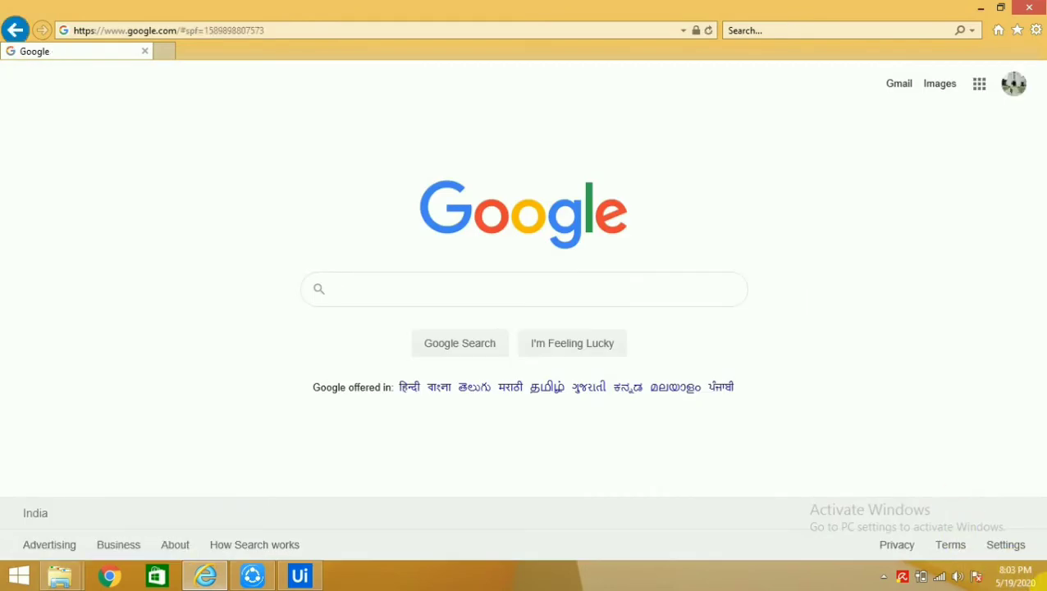
Search Google for 'google form'
left_click(502, 295)
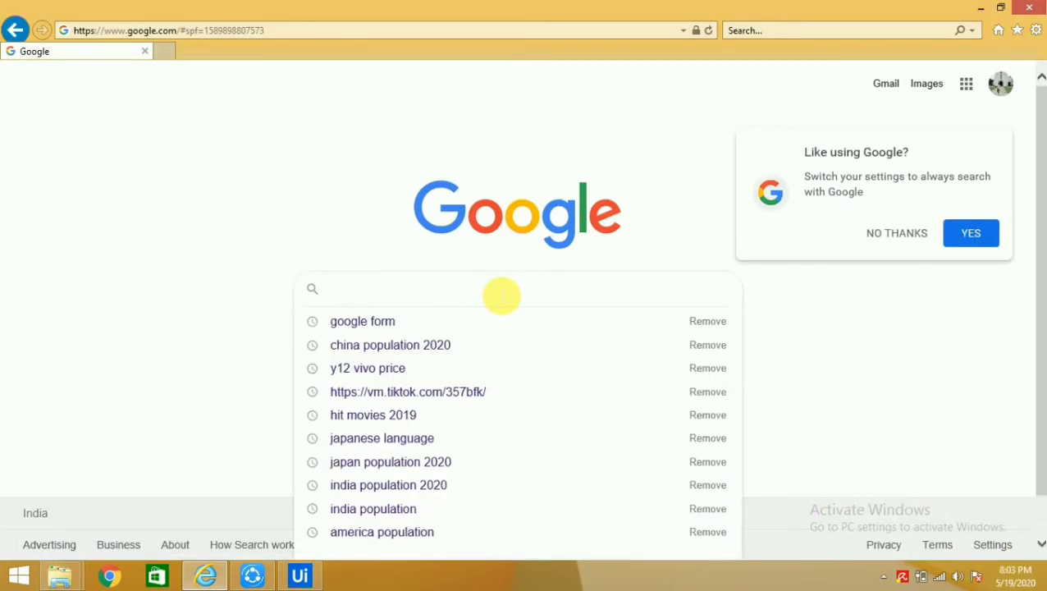
type("go")
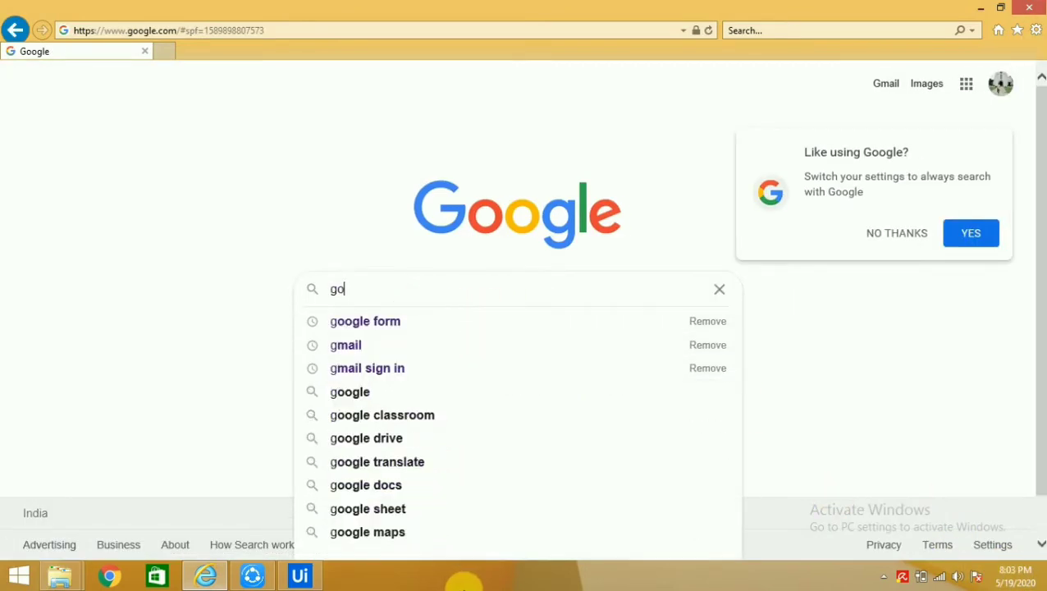
type("ogle form")
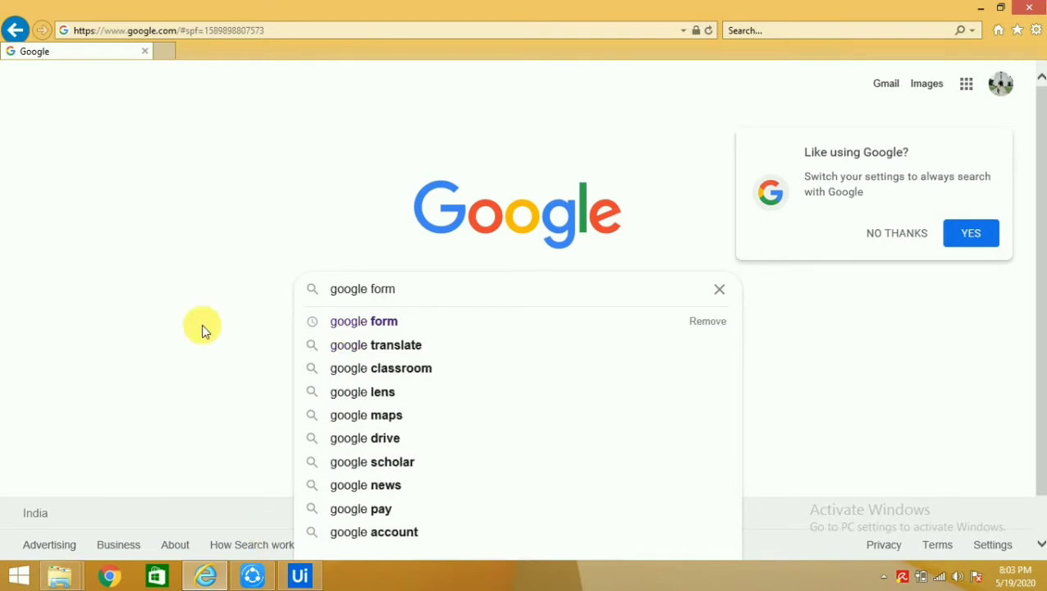
key("Return")
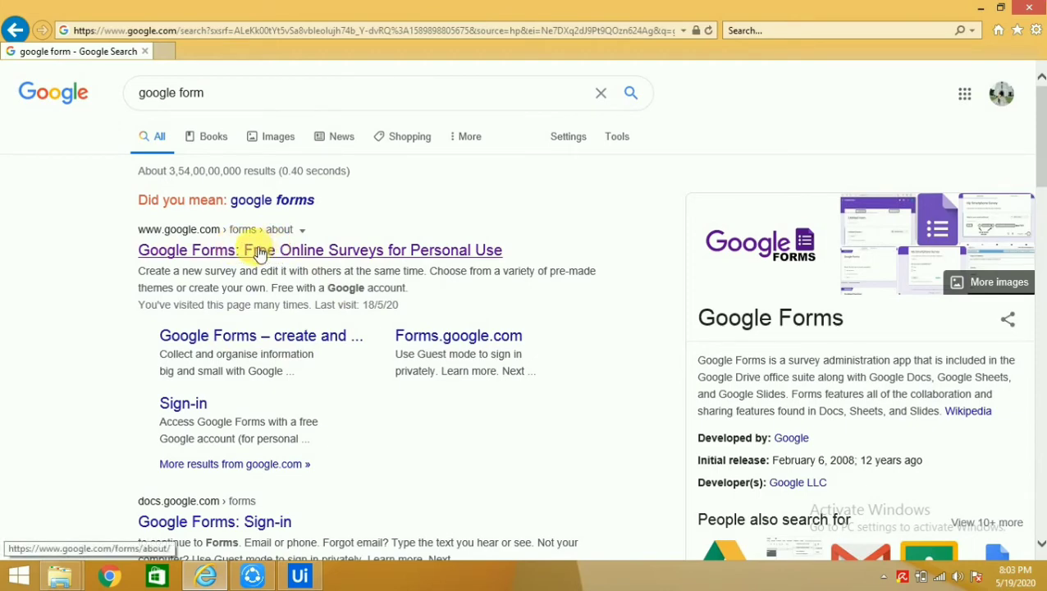
Open Google Forms from the results and create a new Blank form
left_click(256, 252)
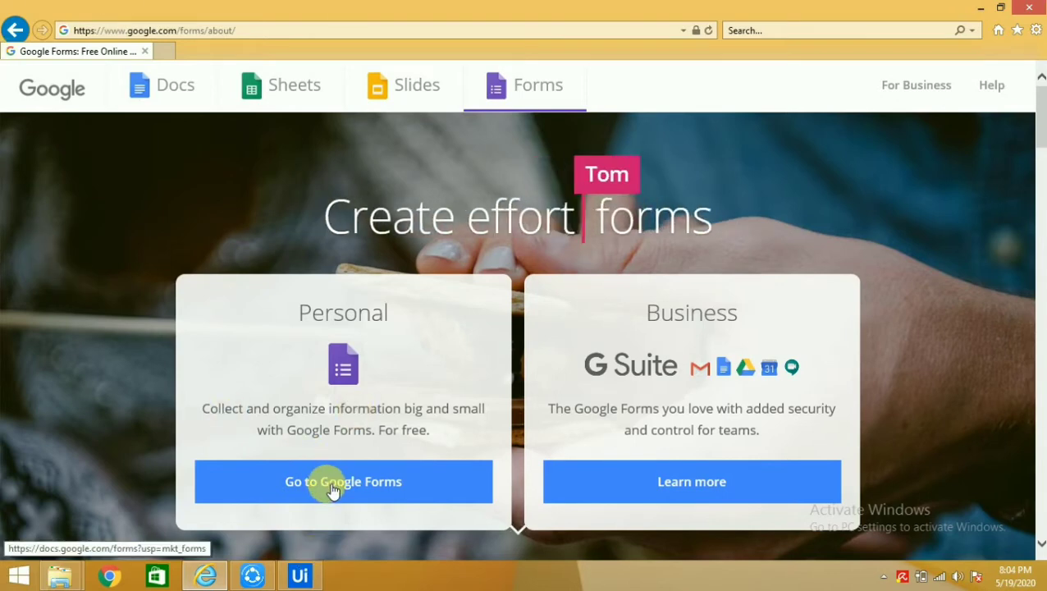
left_click(332, 486)
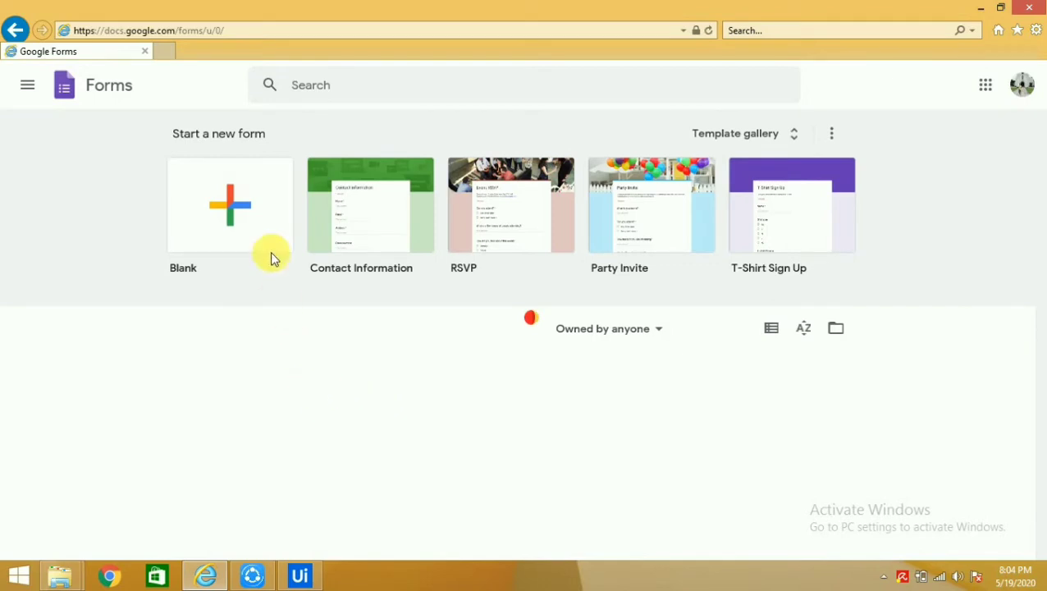
left_click(236, 219)
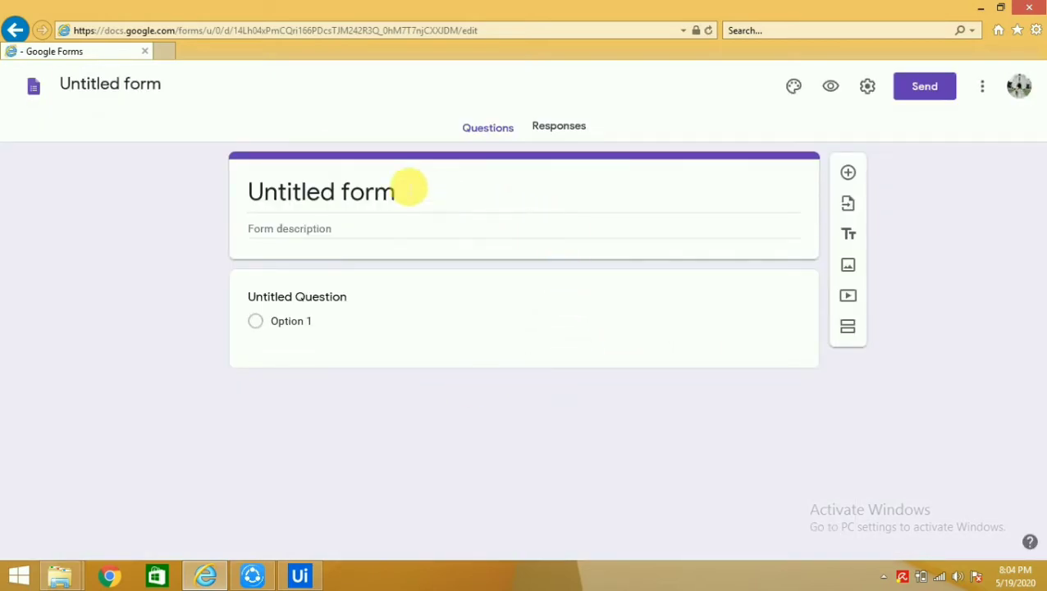
Title the form 'SAP Project' and enter the 'Employee Details' description
left_click(713, 294)
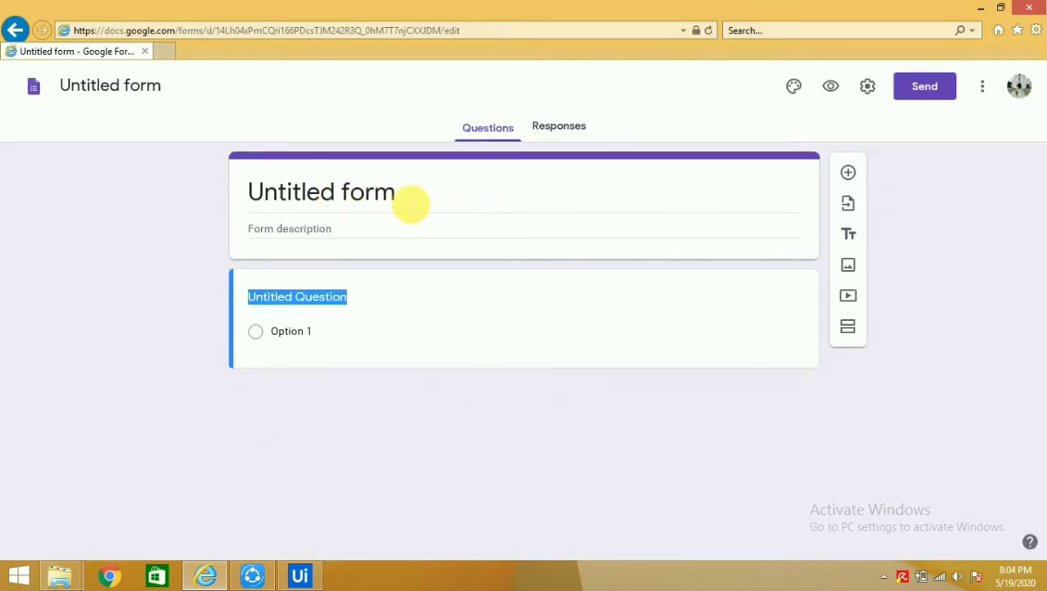
left_click(435, 200)
triple_click(285, 187)
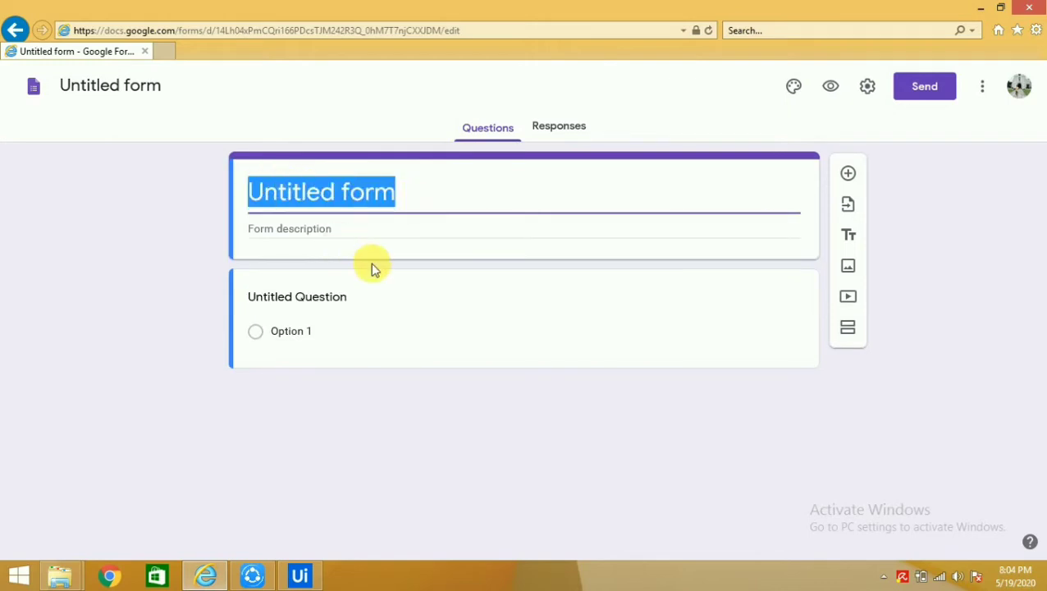
type("SAP")
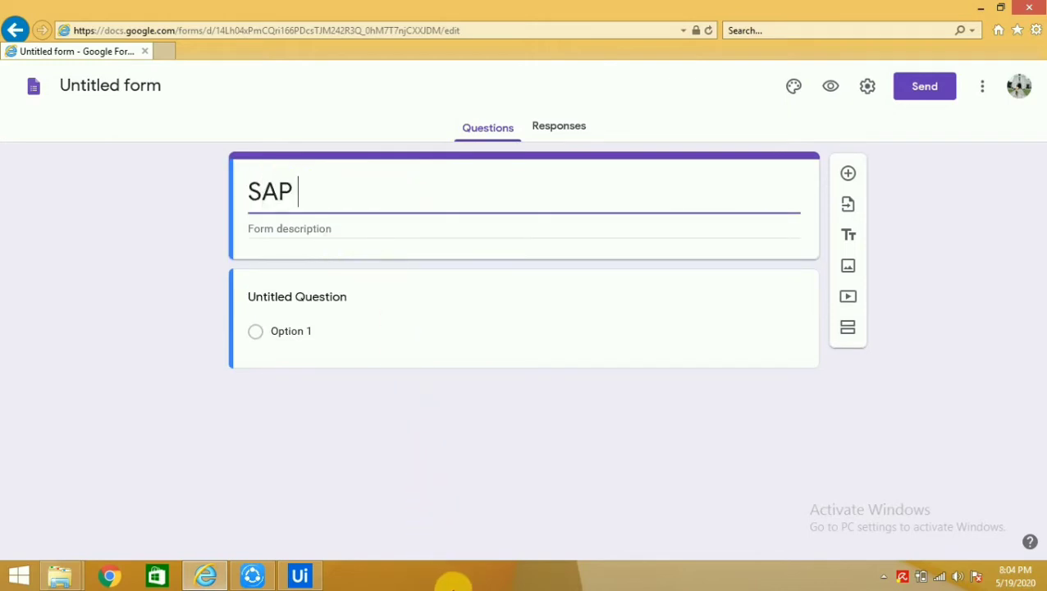
type(" Pro")
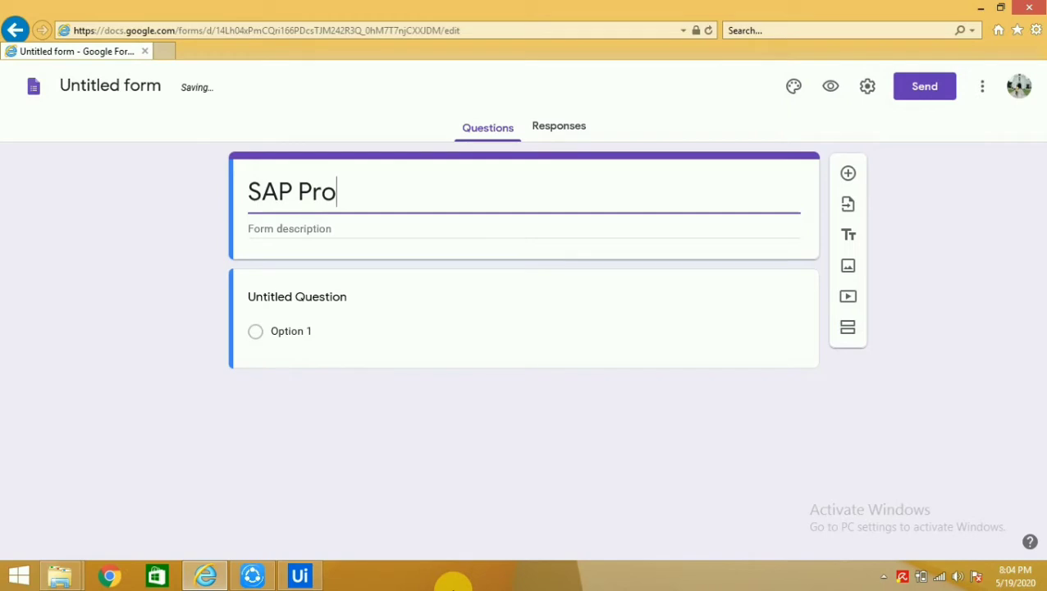
type("ject")
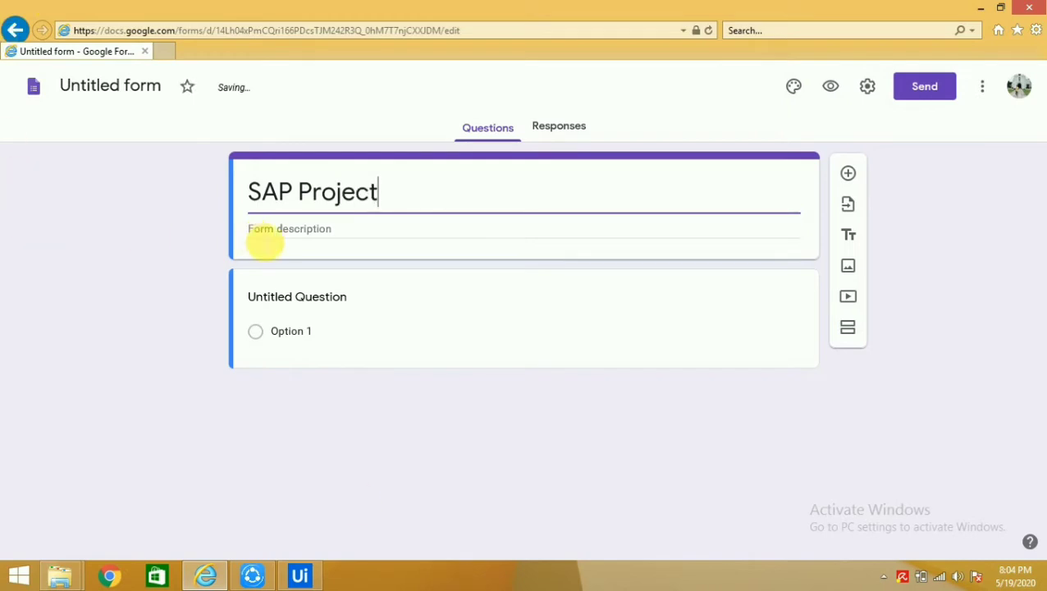
left_click(267, 233)
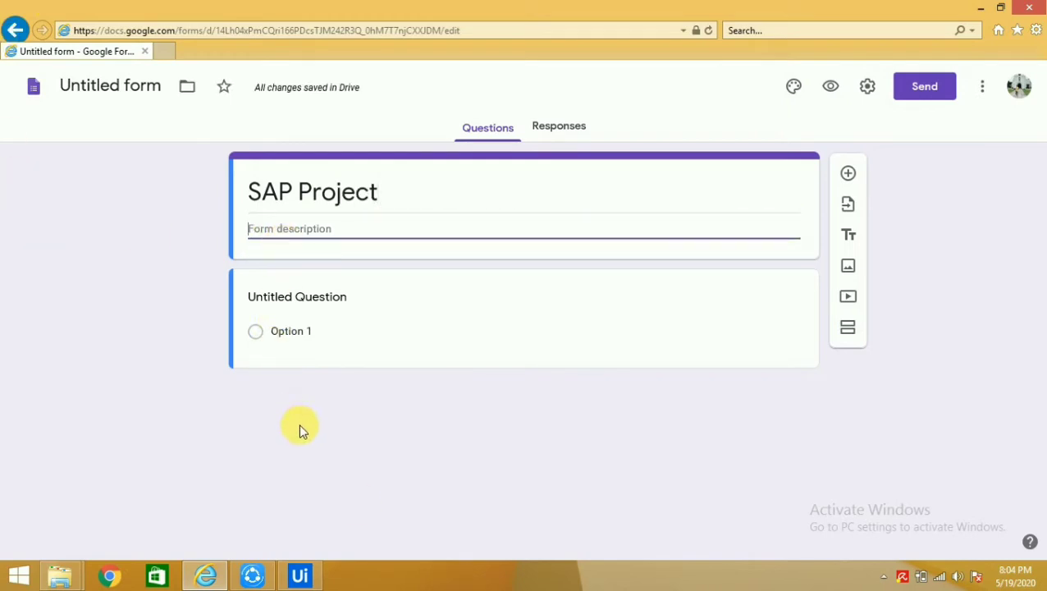
type("Employee Details")
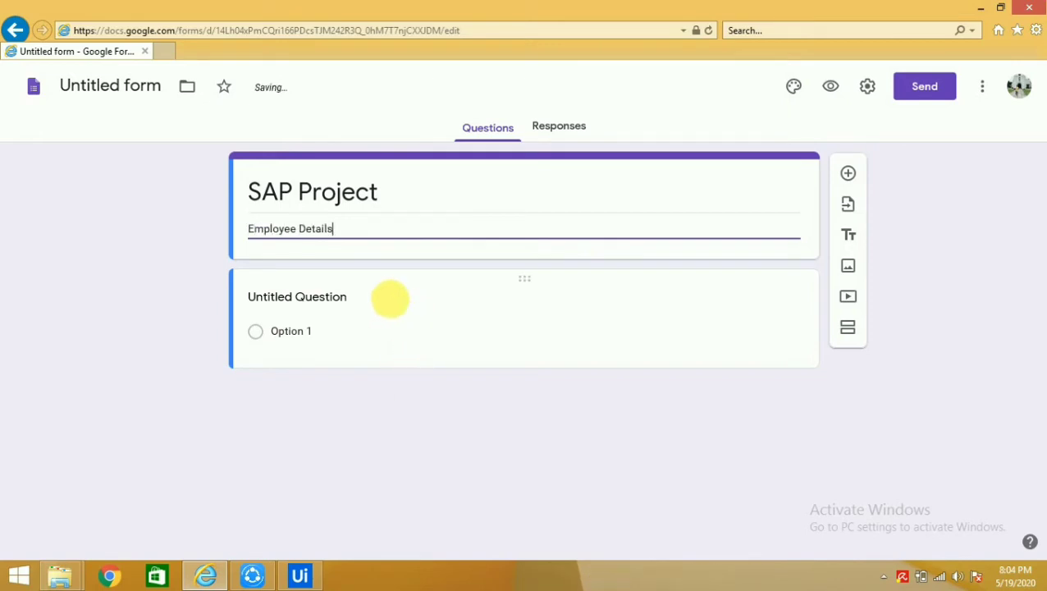
Rename the first question to 'Employee Name'
left_click(345, 307)
left_click_drag(407, 308, 261, 309)
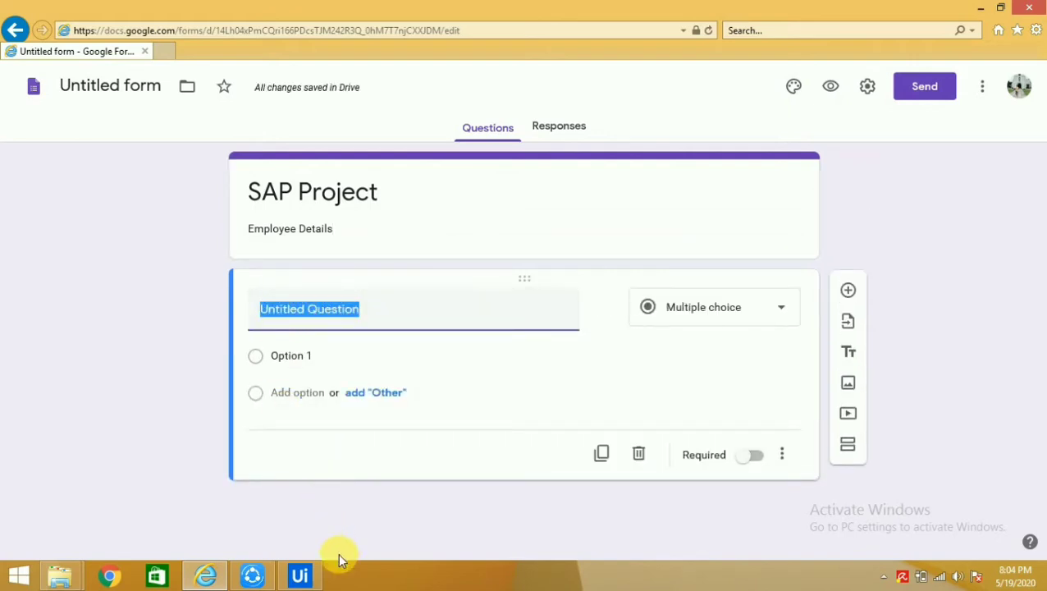
type("Empl")
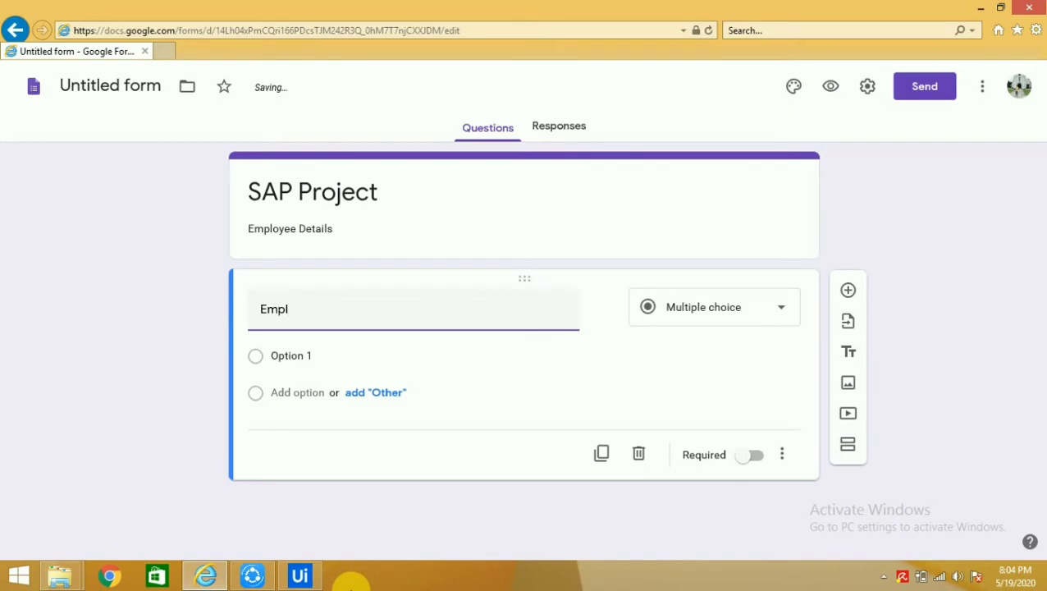
type("yee Name")
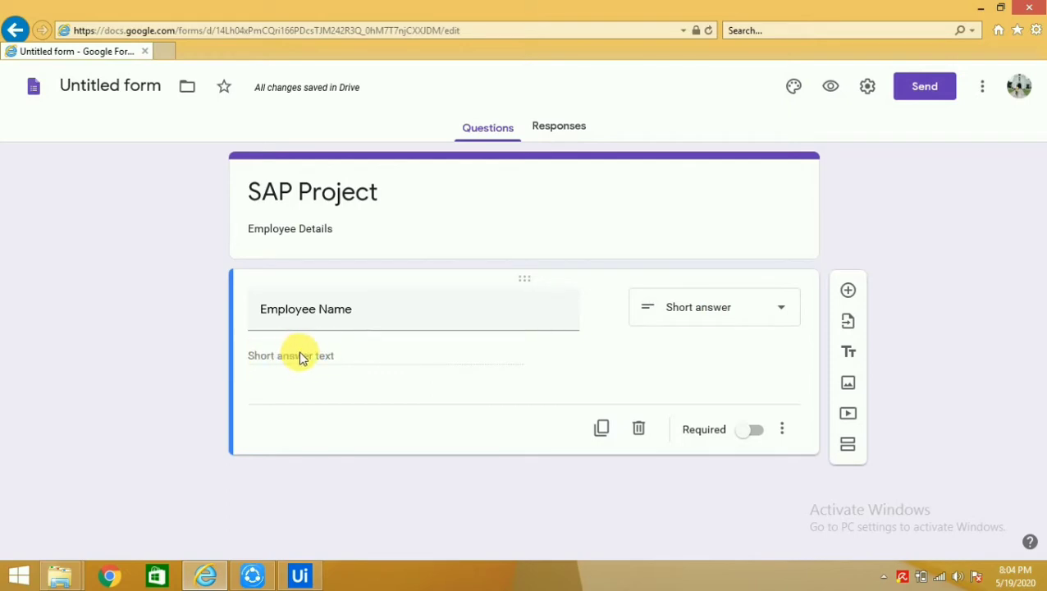
Add a 'Mobile Number' short-answer question with Number response validation
left_click(590, 359)
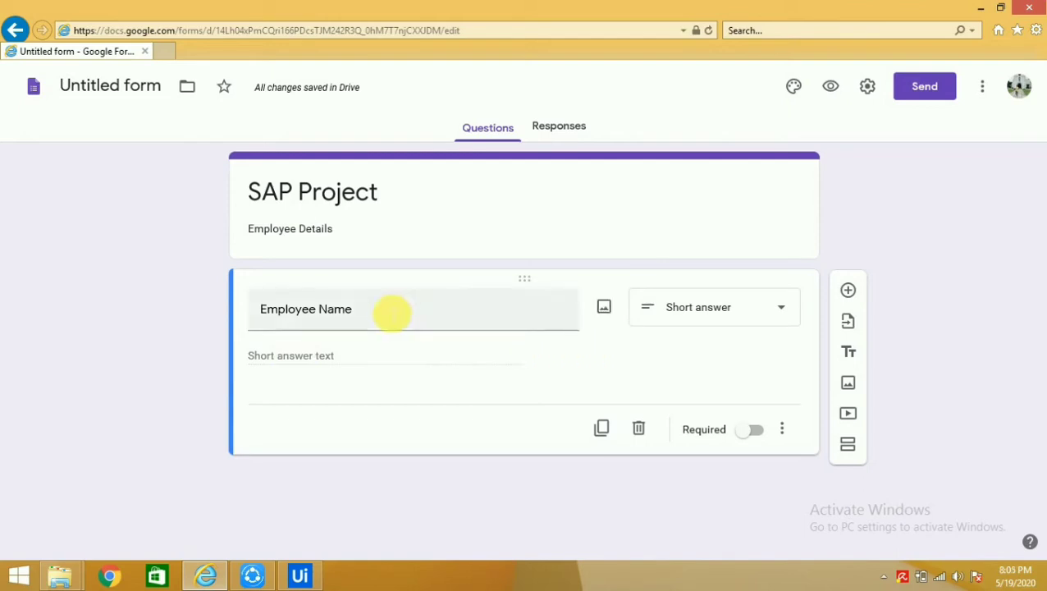
left_click(850, 294)
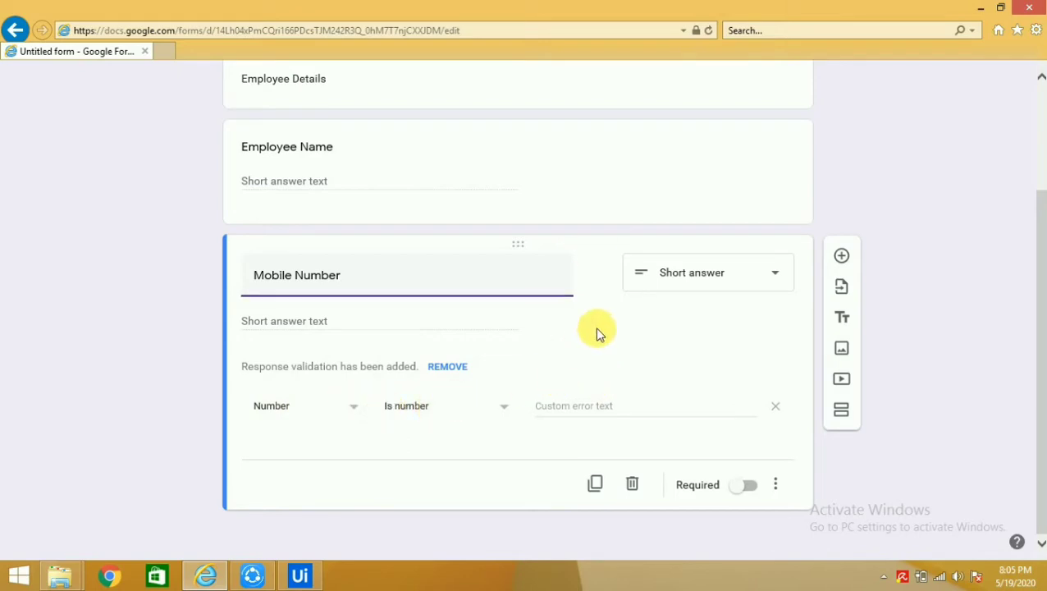
left_click(534, 137)
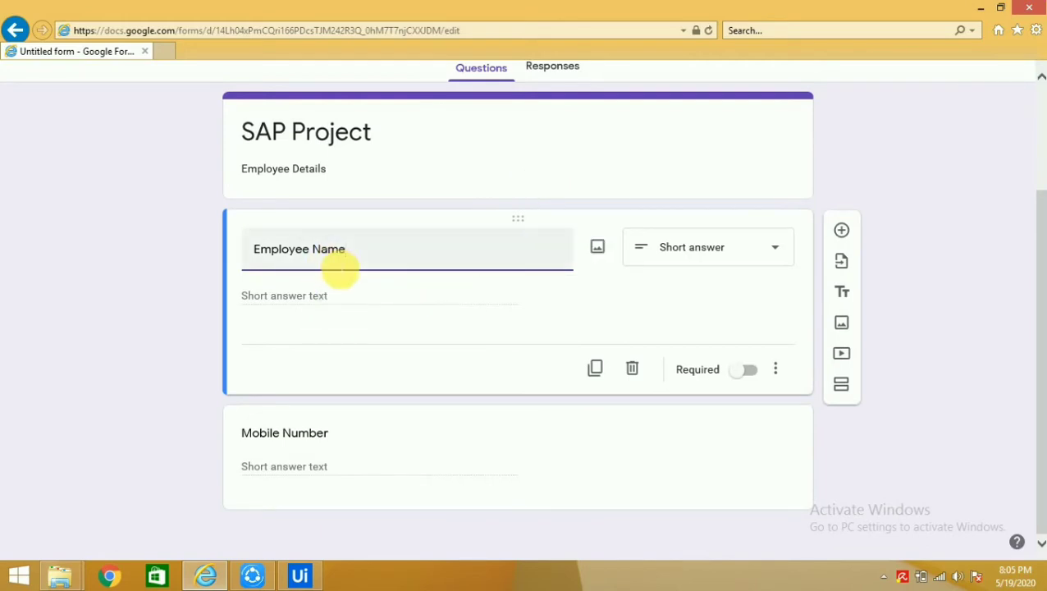
left_click(917, 398)
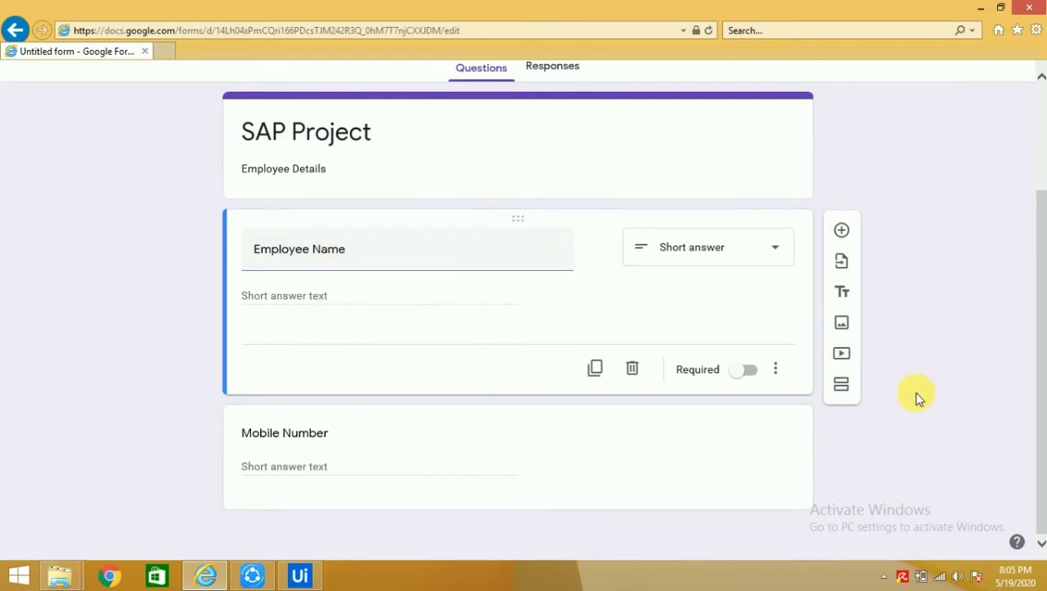
Add an 'Email id' short-answer question below Mobile Number
left_click(549, 420)
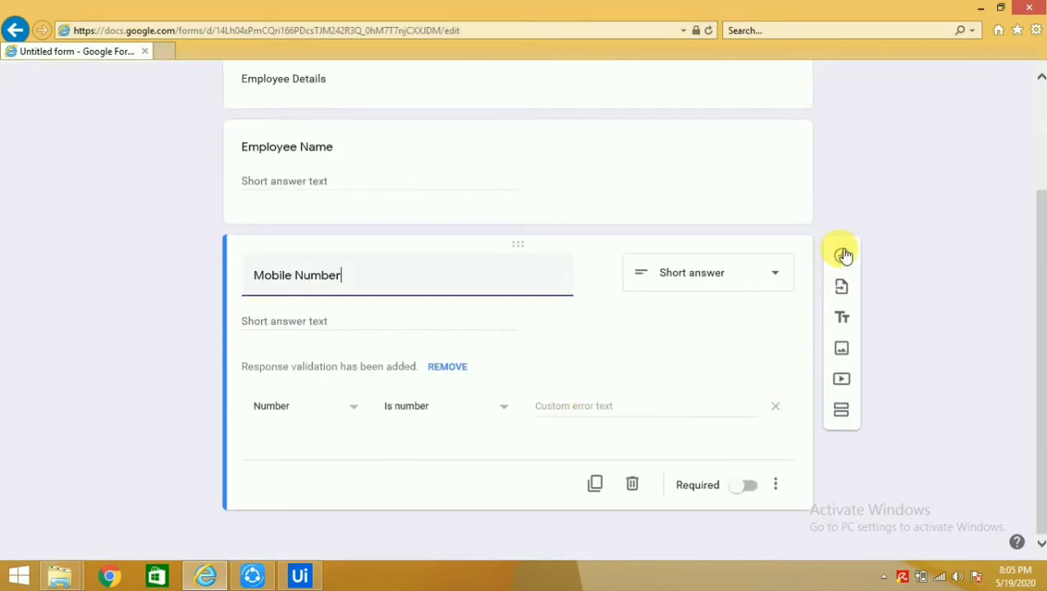
left_click(841, 256)
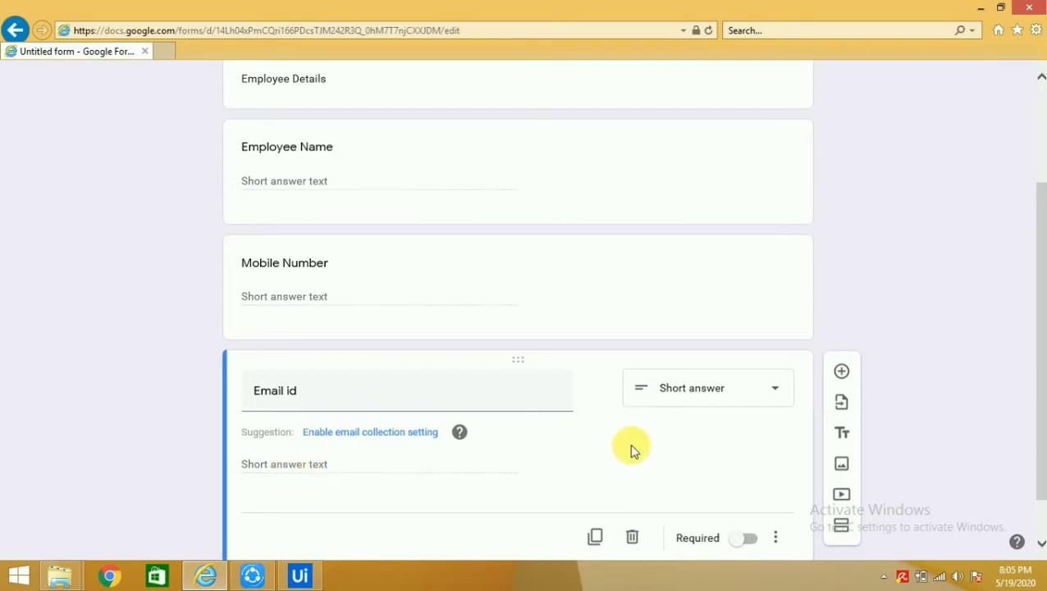
scroll(706, 434, "down", 1)
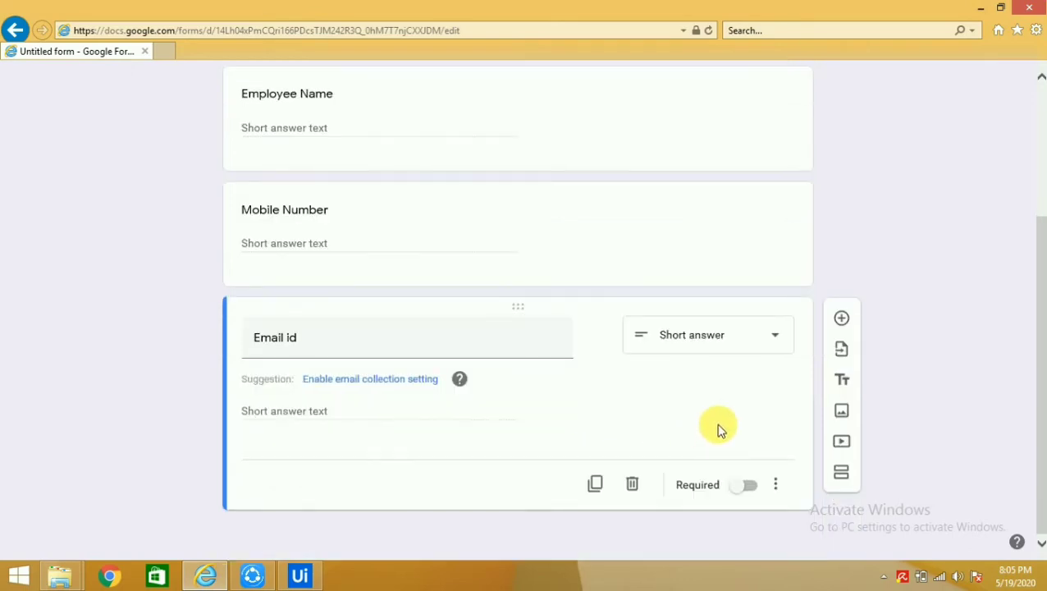
scroll(720, 427, "up", 1)
scroll(713, 429, "up", 2)
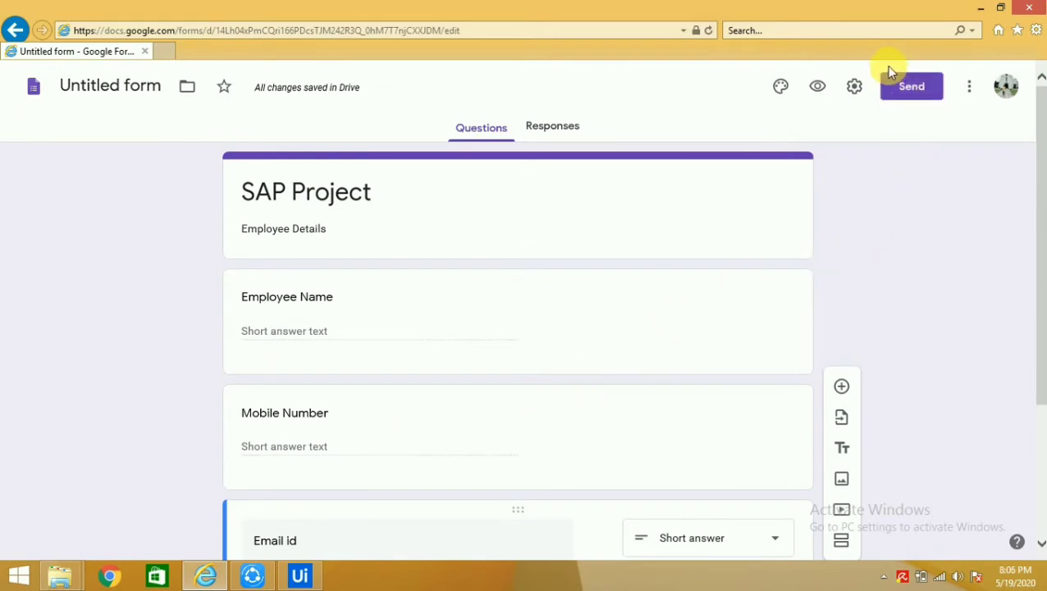
Send the form invitation to the recipient's Gmail address, corrected to end in .com
left_click(915, 89)
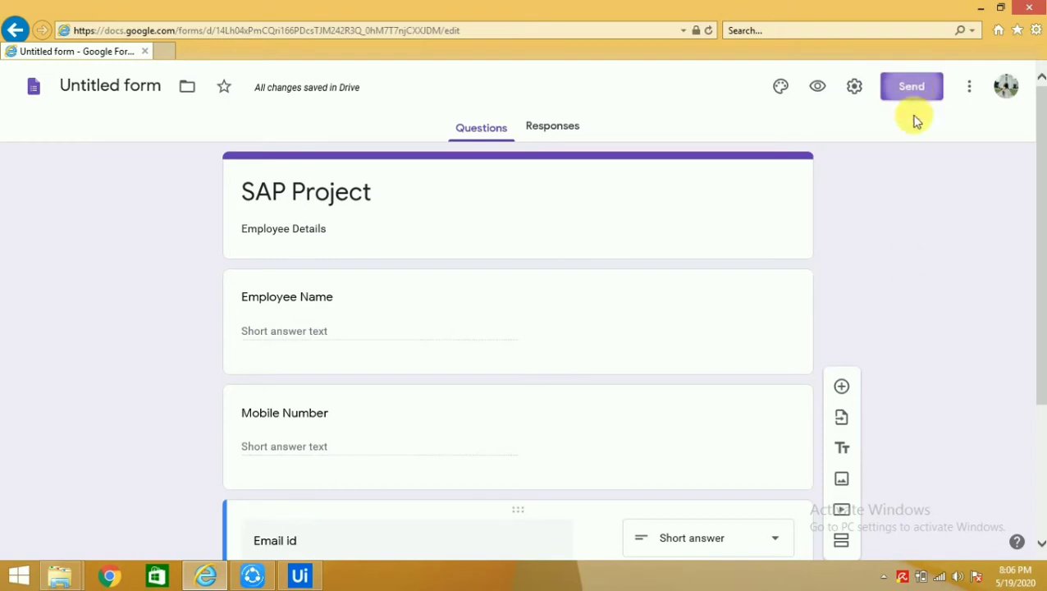
left_click(337, 291)
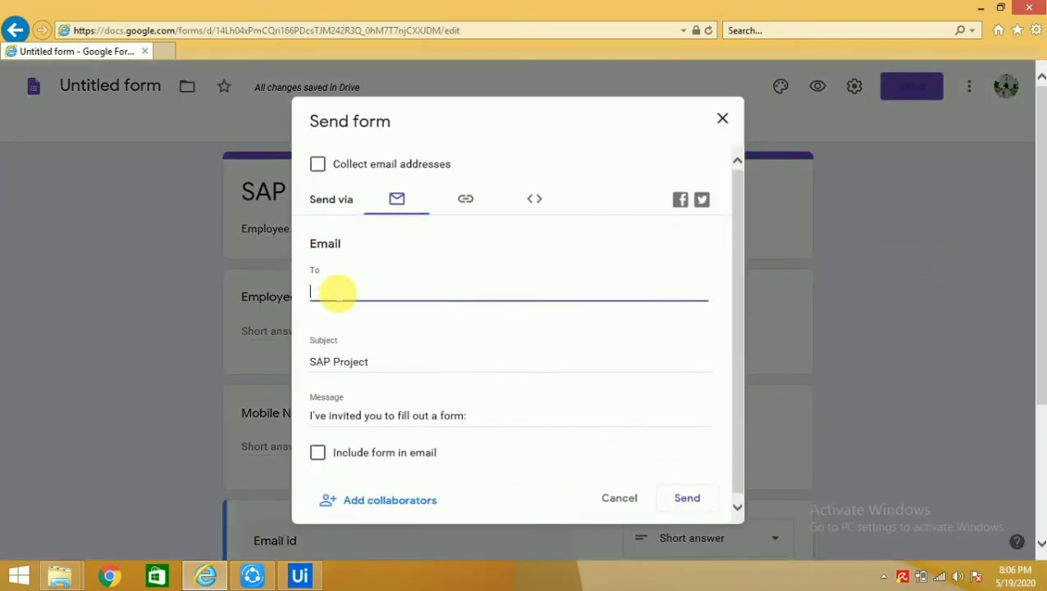
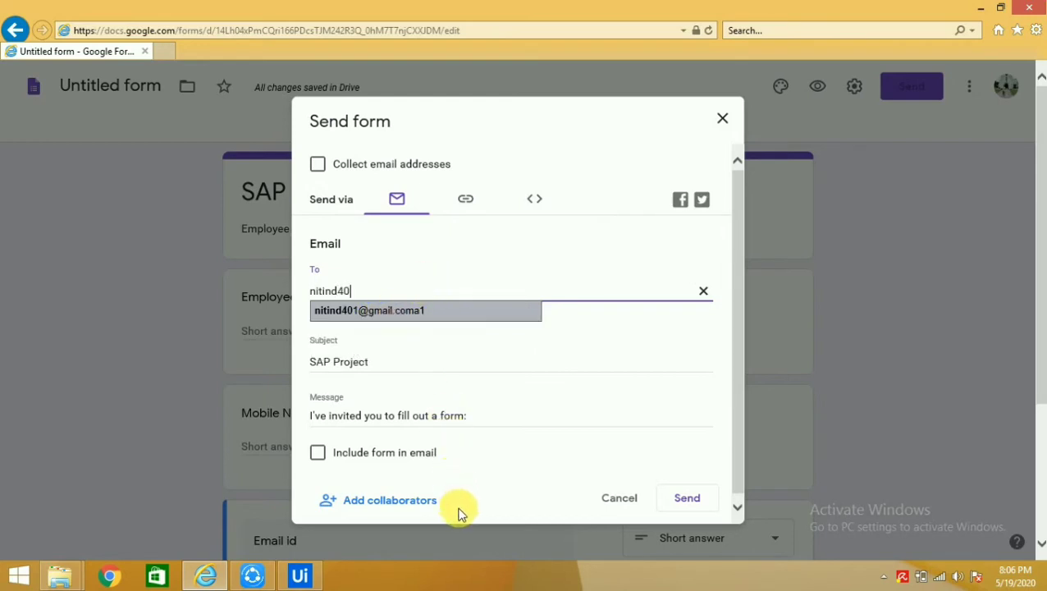
key("Return")
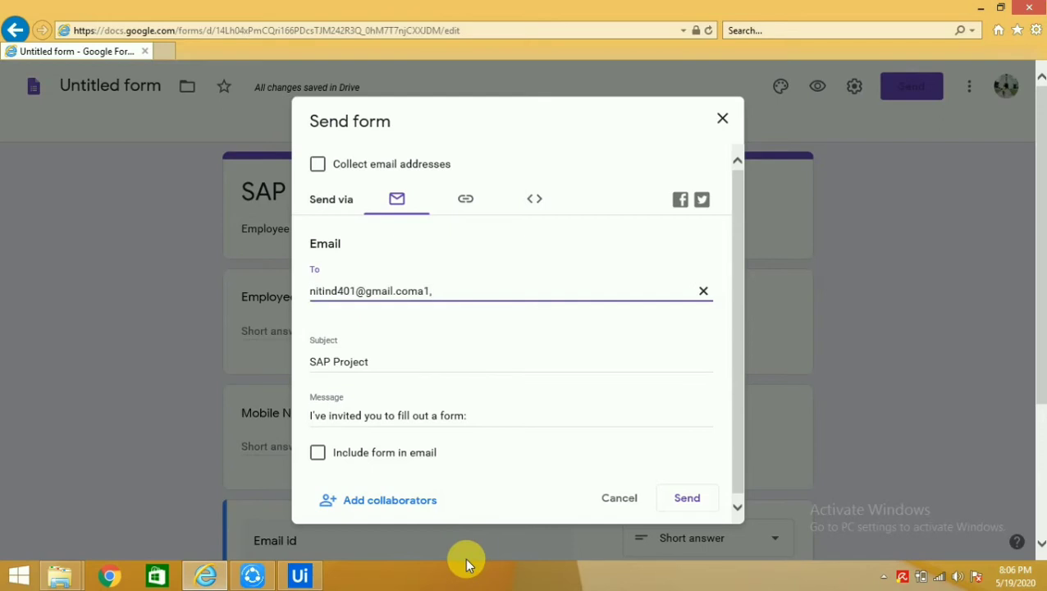
key("BackSpace")
key("BackSpace")
key("BackSpace")
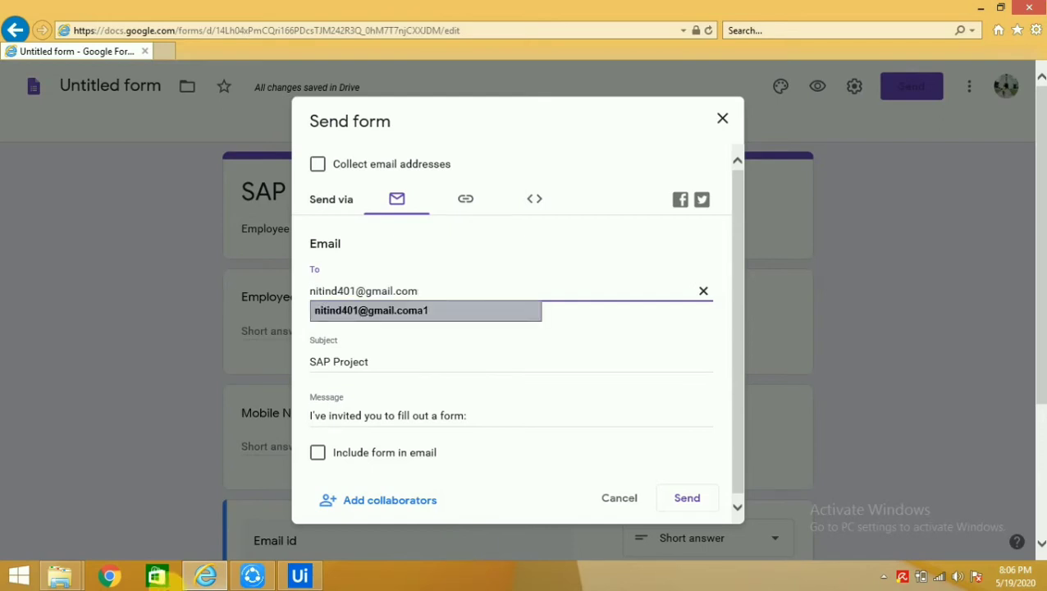
left_click(471, 257)
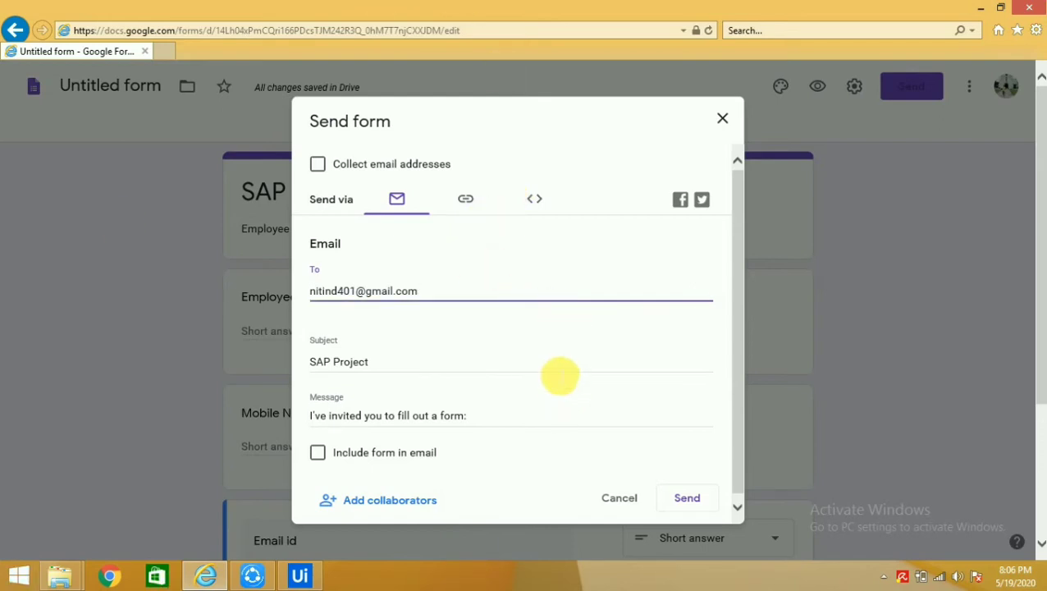
left_click(686, 498)
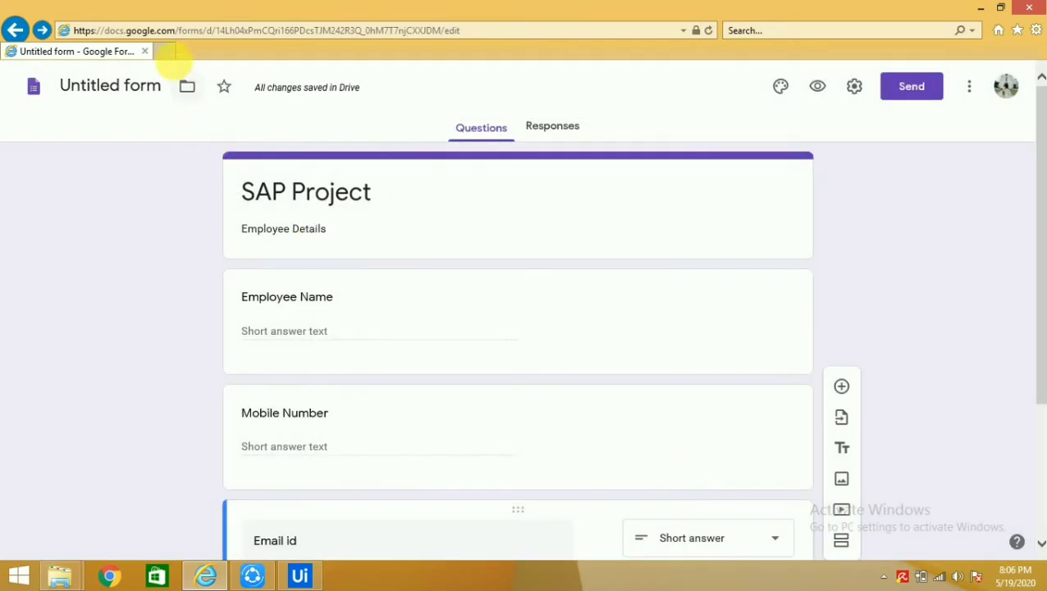
Open Gmail in a new browser tab
key("ctrl+t")
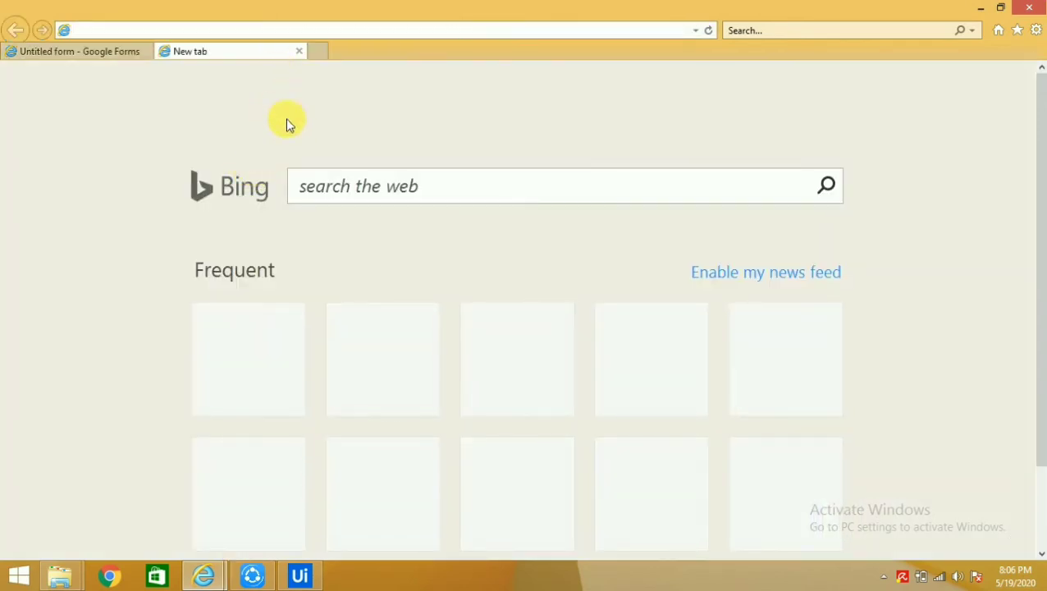
type("gmail")
key("Return")
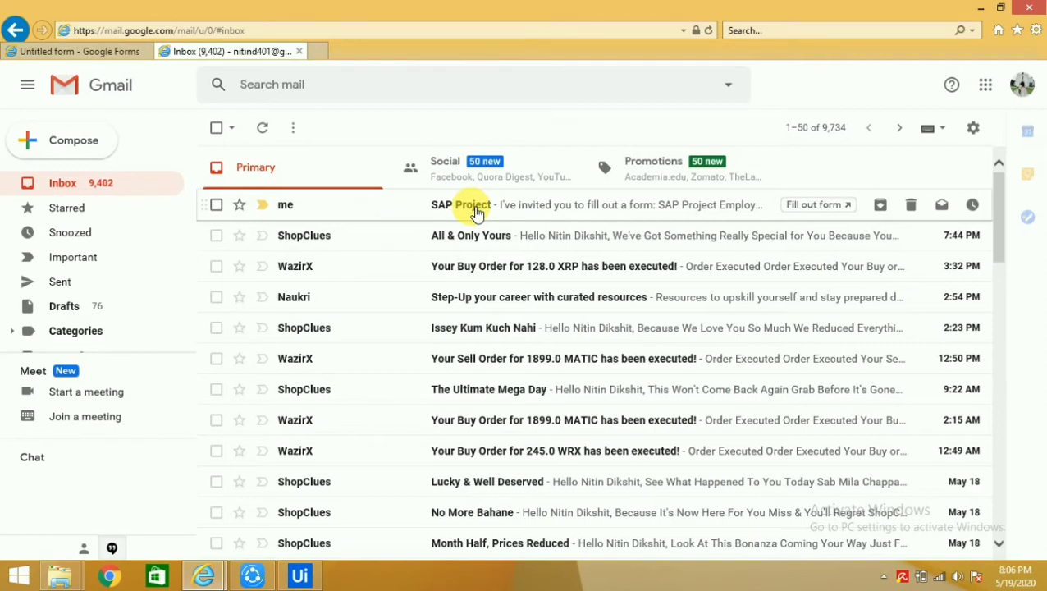
Open the SAP Project invitation email and launch its fillable form
left_click(476, 212)
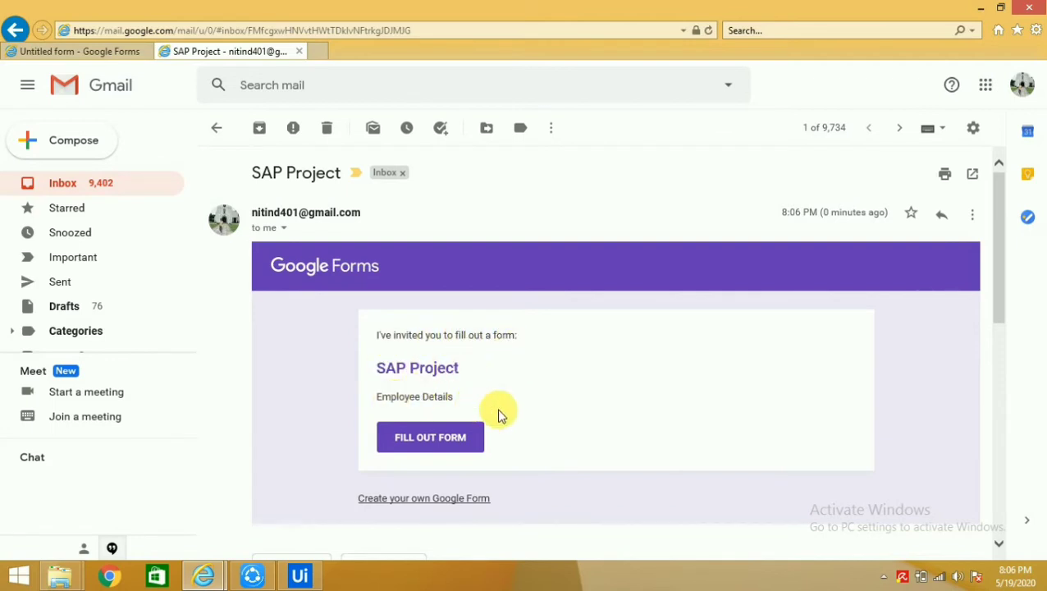
left_click_drag(498, 414, 455, 439)
left_click(453, 441)
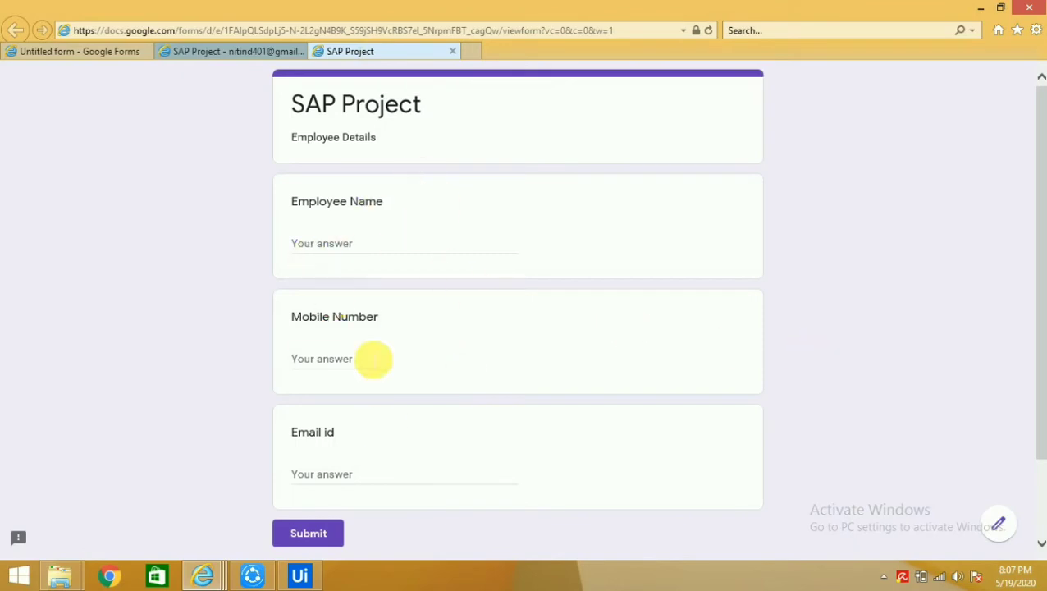
Clear the stray selection on the form and return to the UiPath Studio flowchart
double_click(354, 317)
left_click(199, 210)
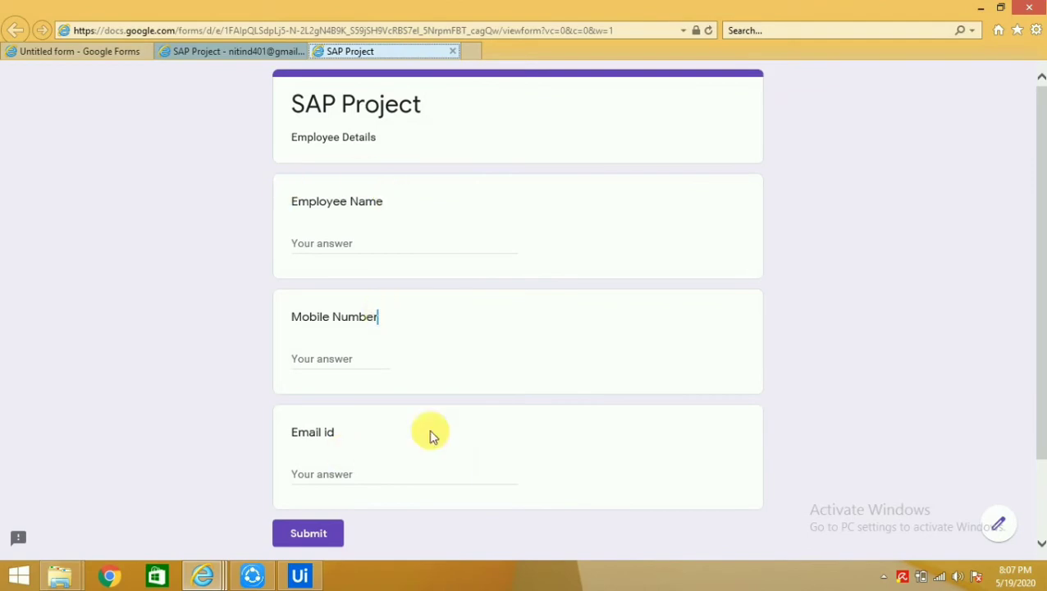
left_click(301, 575)
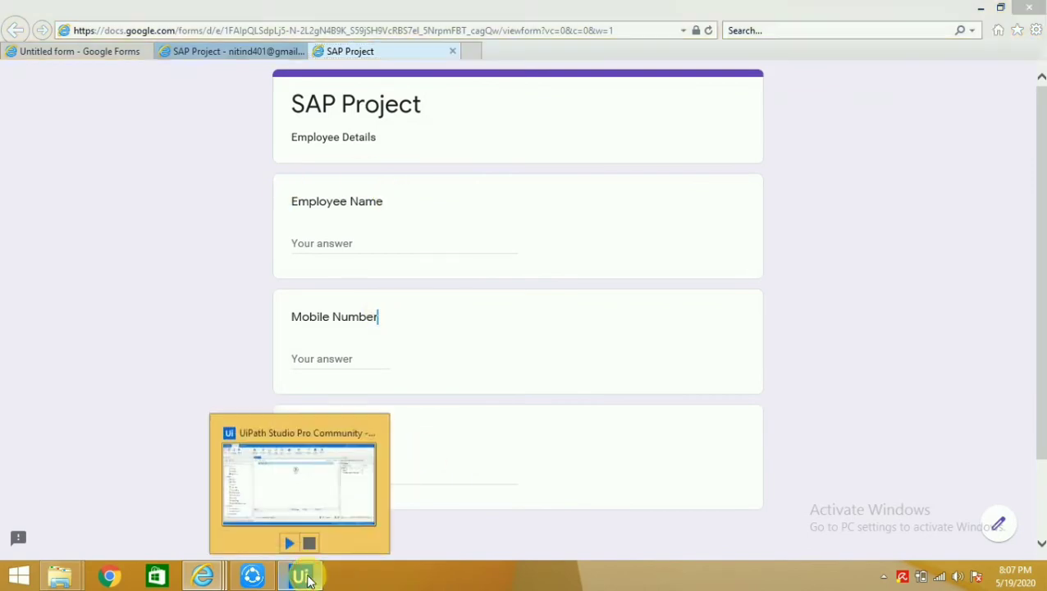
left_click(603, 322)
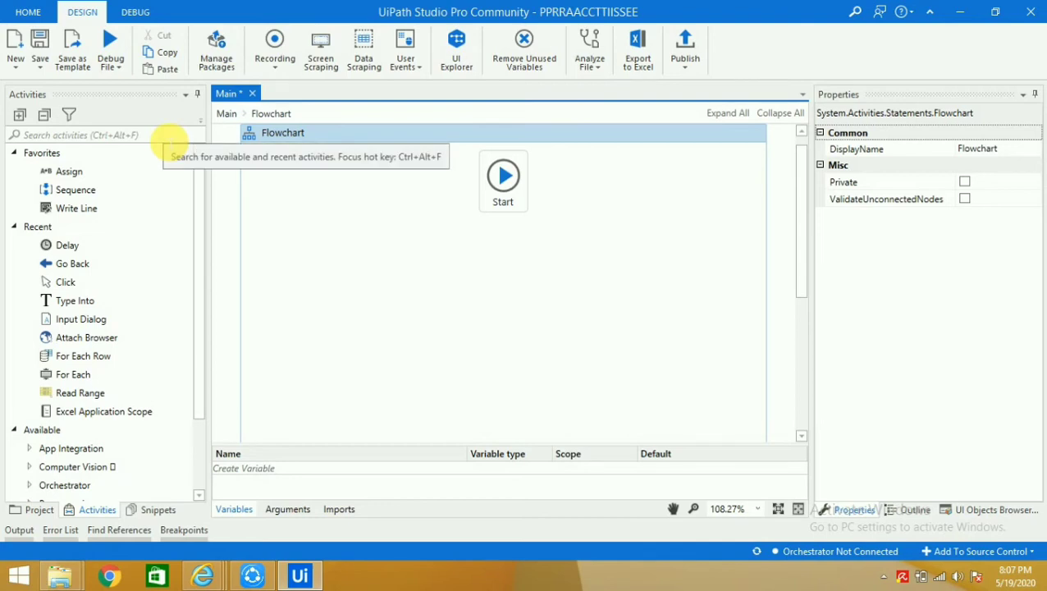
Drop an Open Browser activity below Start, set it as Start Node, and open it
left_click(169, 138)
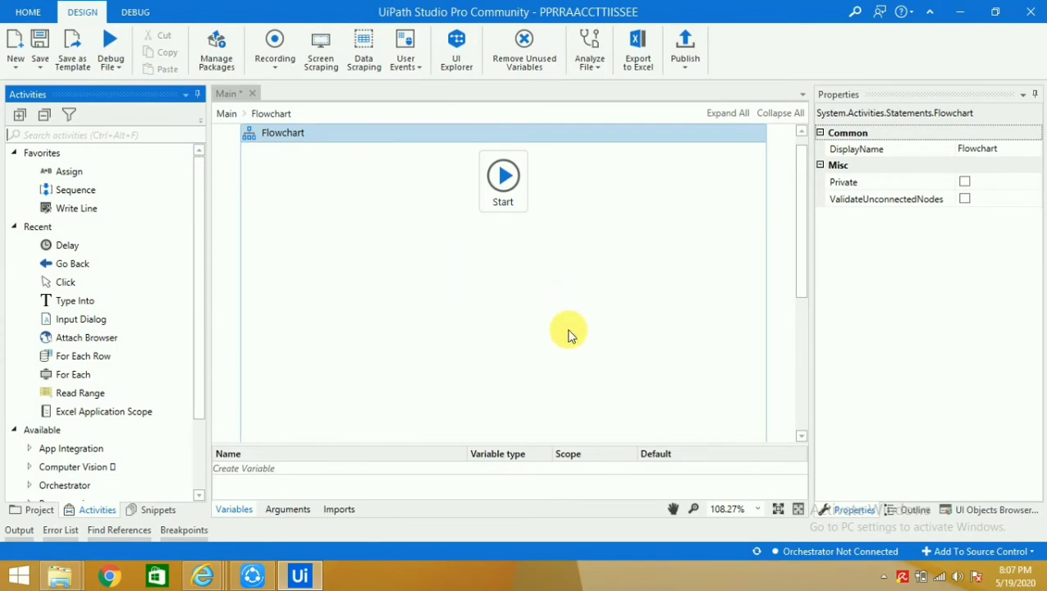
type("open")
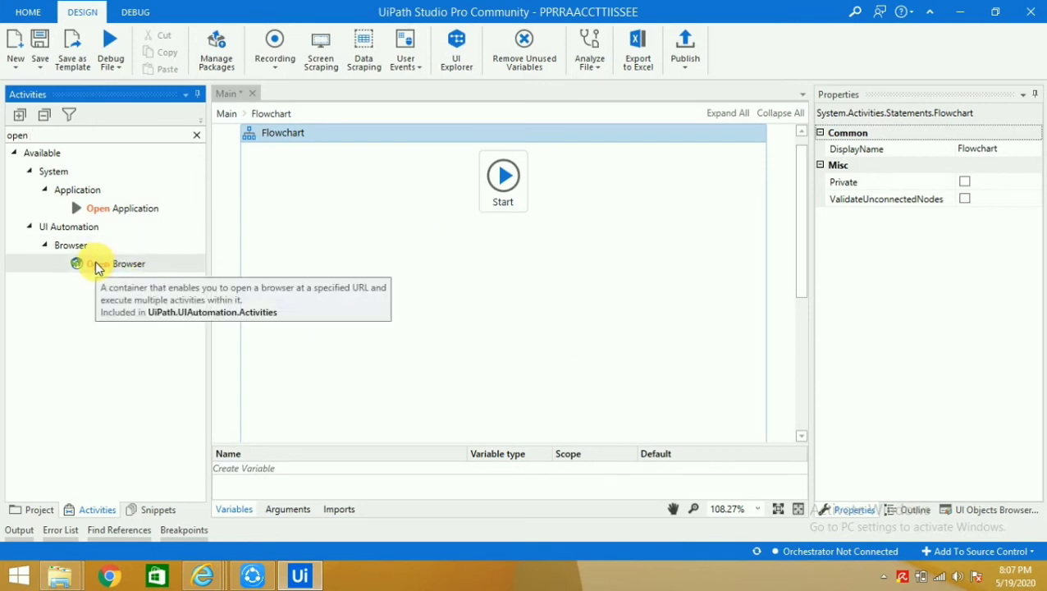
left_click_drag(96, 267, 506, 234)
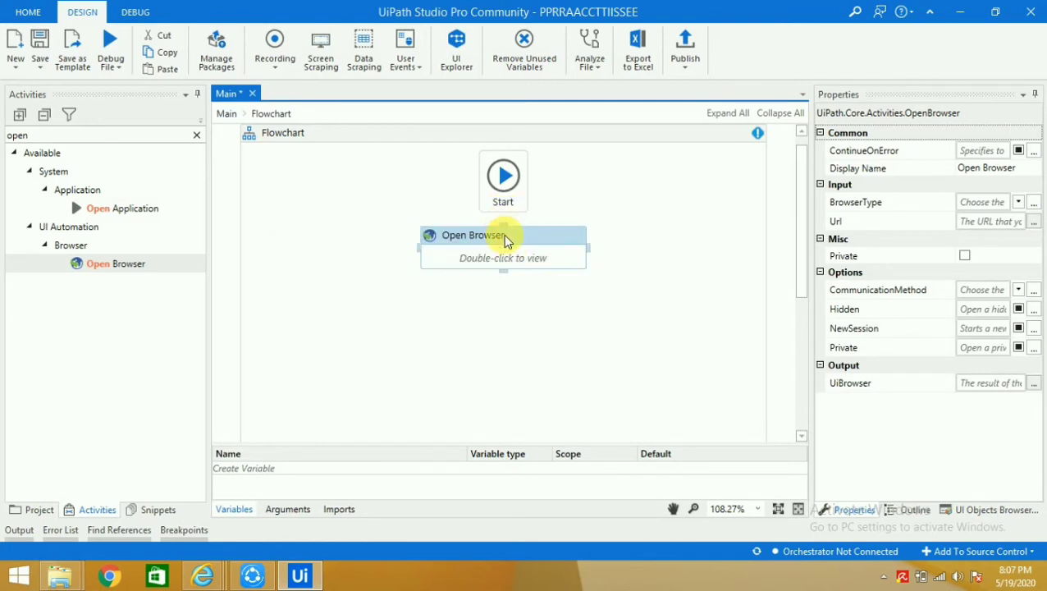
right_click(494, 260)
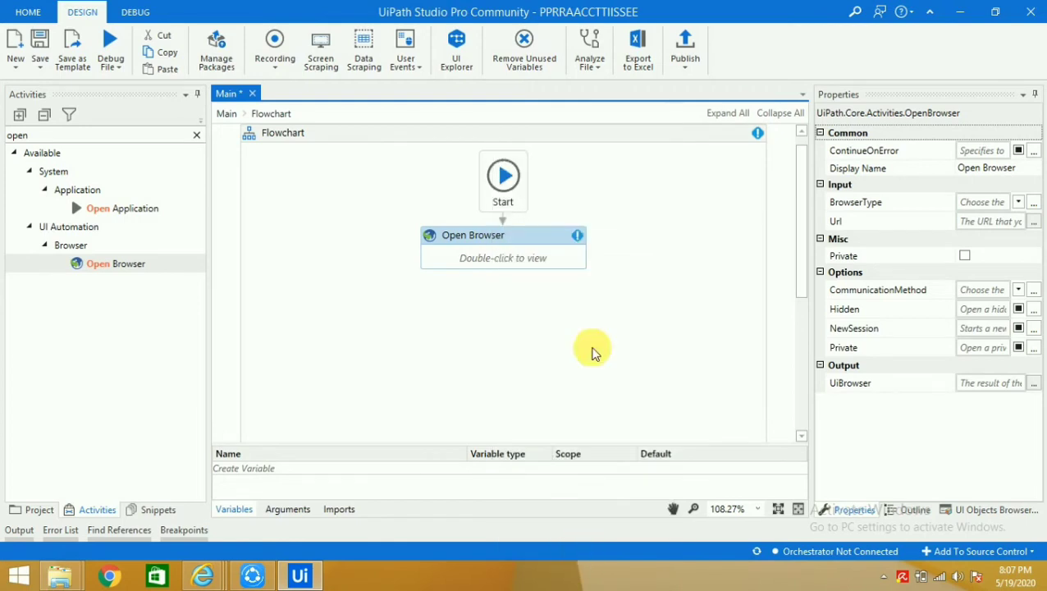
right_click(534, 258)
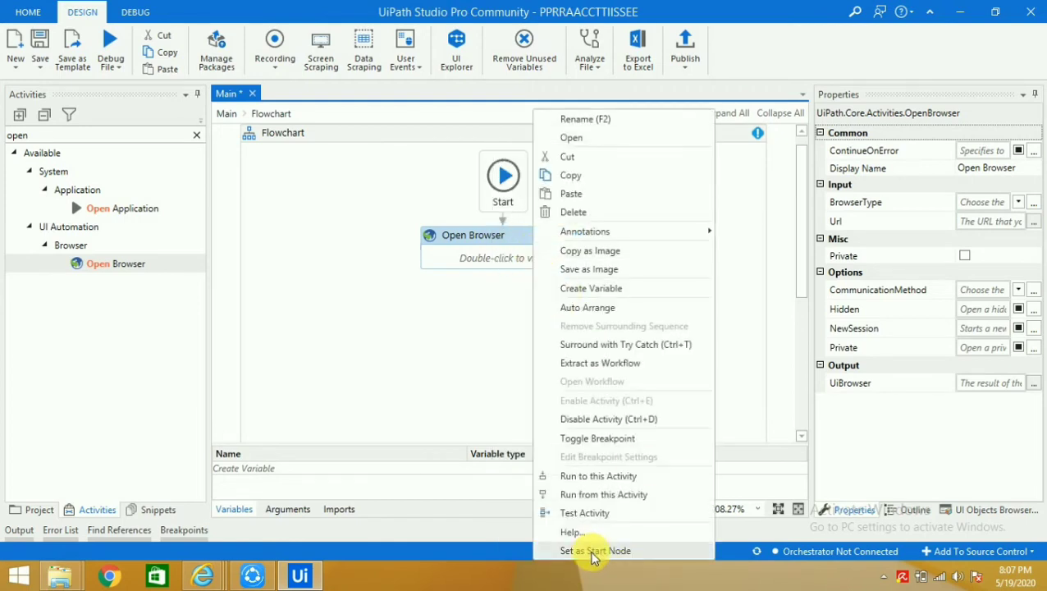
left_click(592, 554)
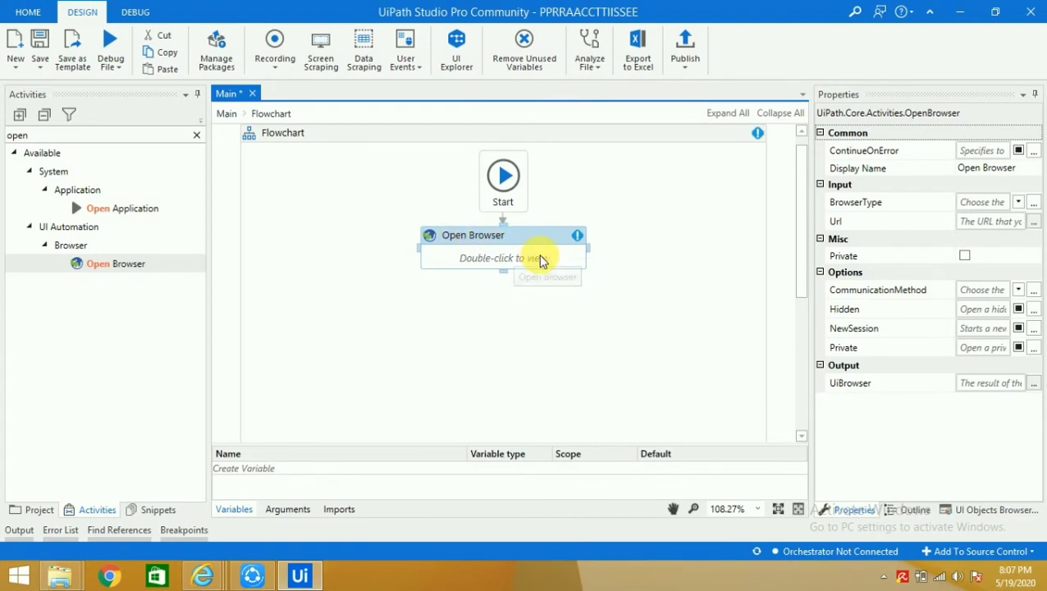
double_click(537, 256)
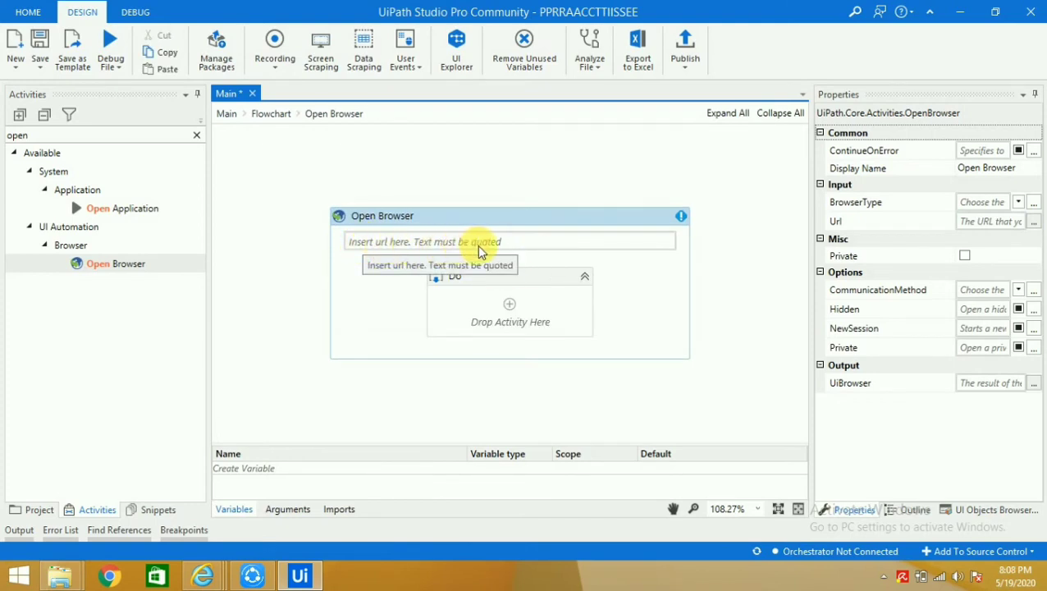
Copy the SAP Project form's web address from Internet Explorer
left_click(198, 575)
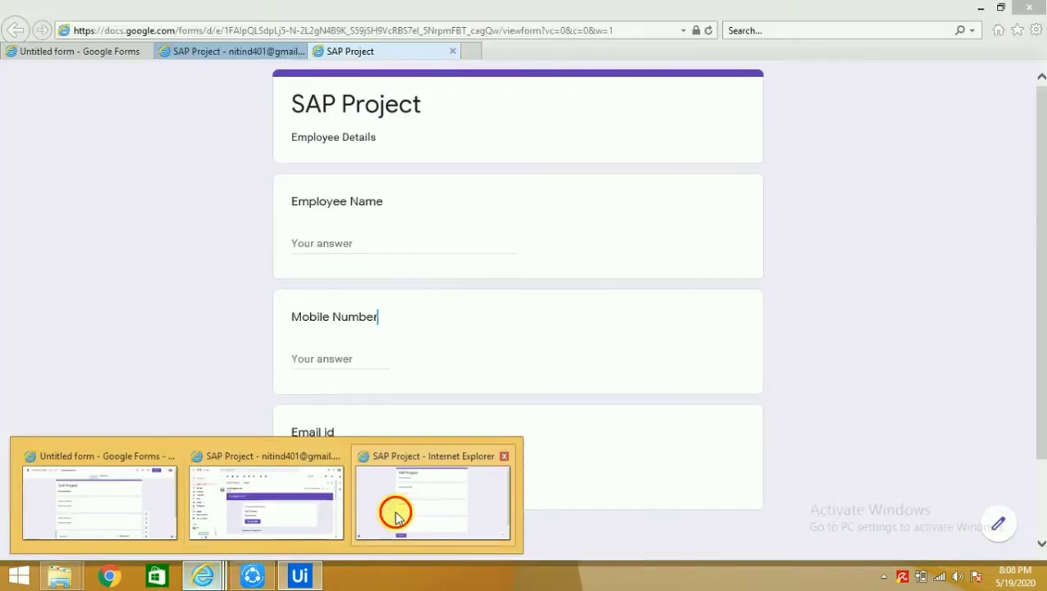
left_click(392, 511)
left_click(399, 33)
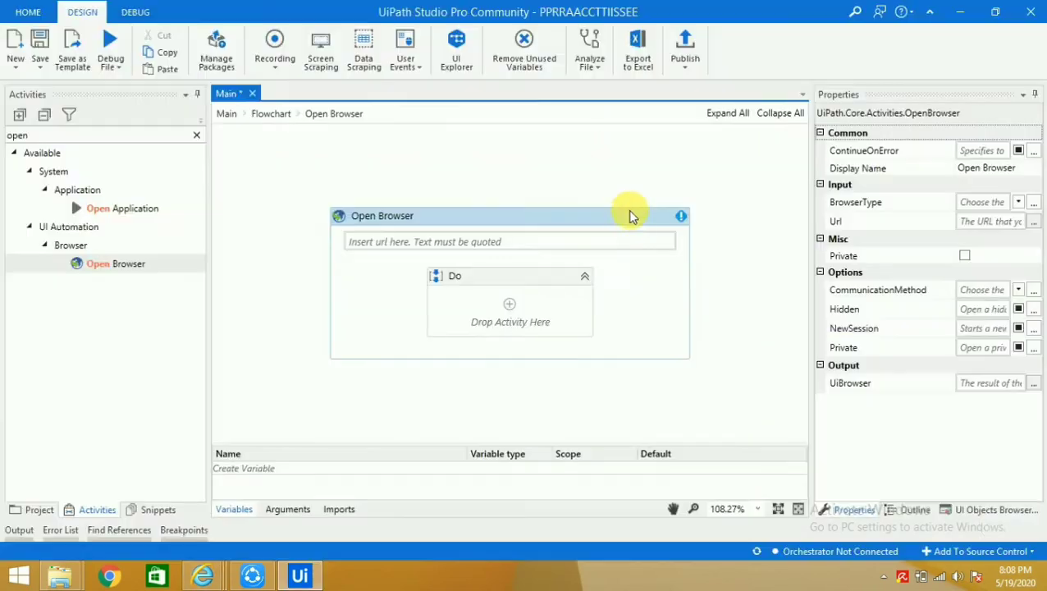
Paste the form address, wrapped in quotes, into the Open Browser URL field
key("alt+Tab")
left_click(509, 242)
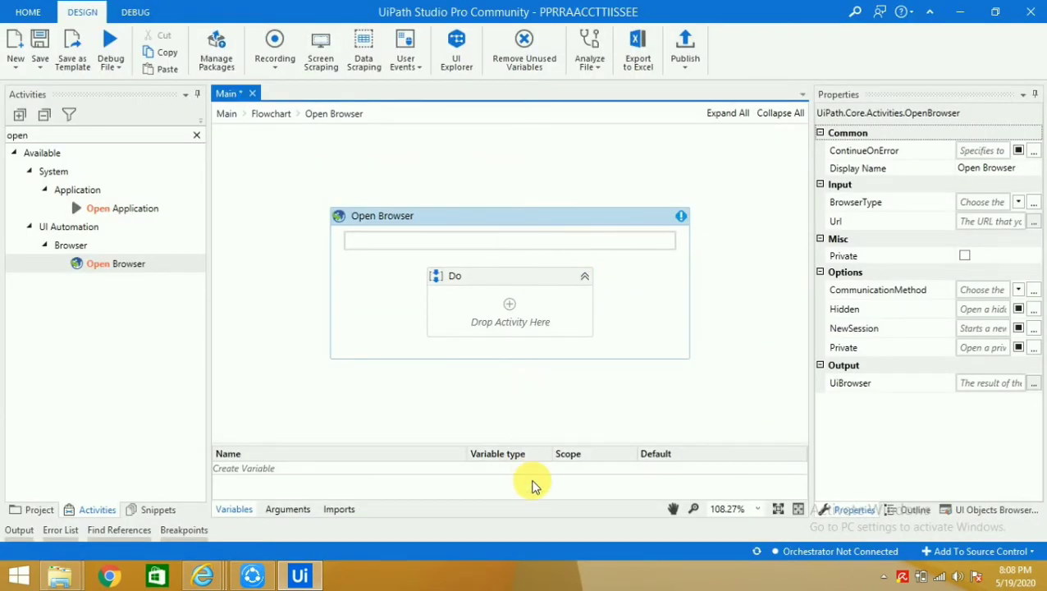
key("ctrl+v")
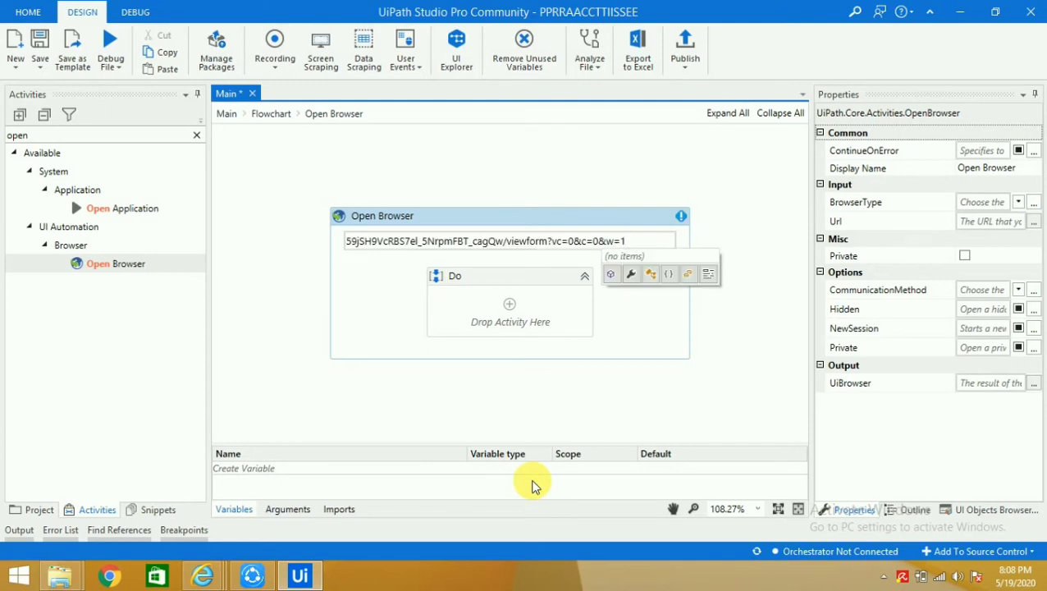
key("ctrl+z")
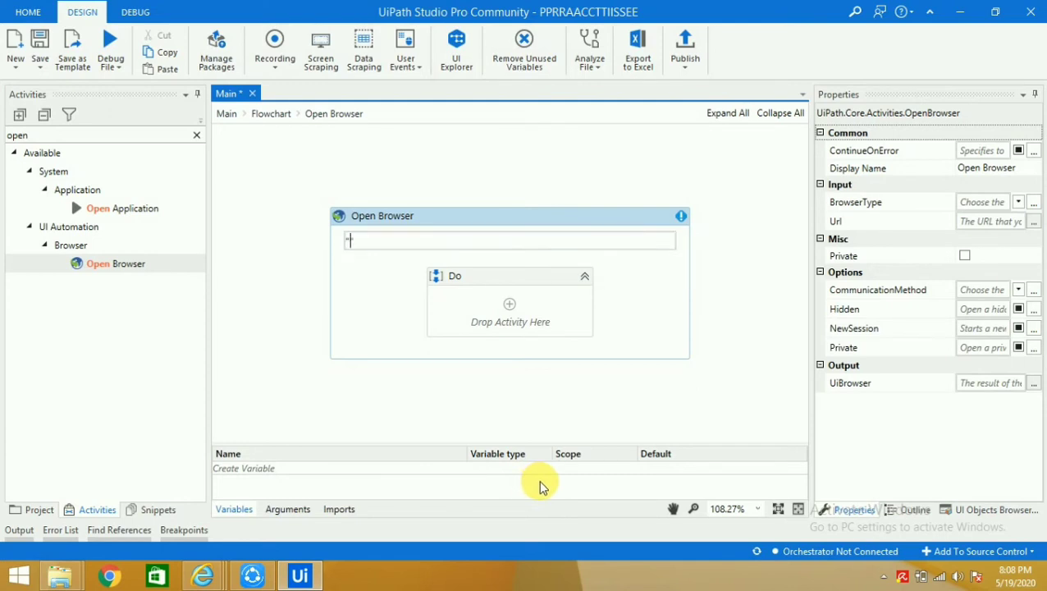
key("ctrl+v")
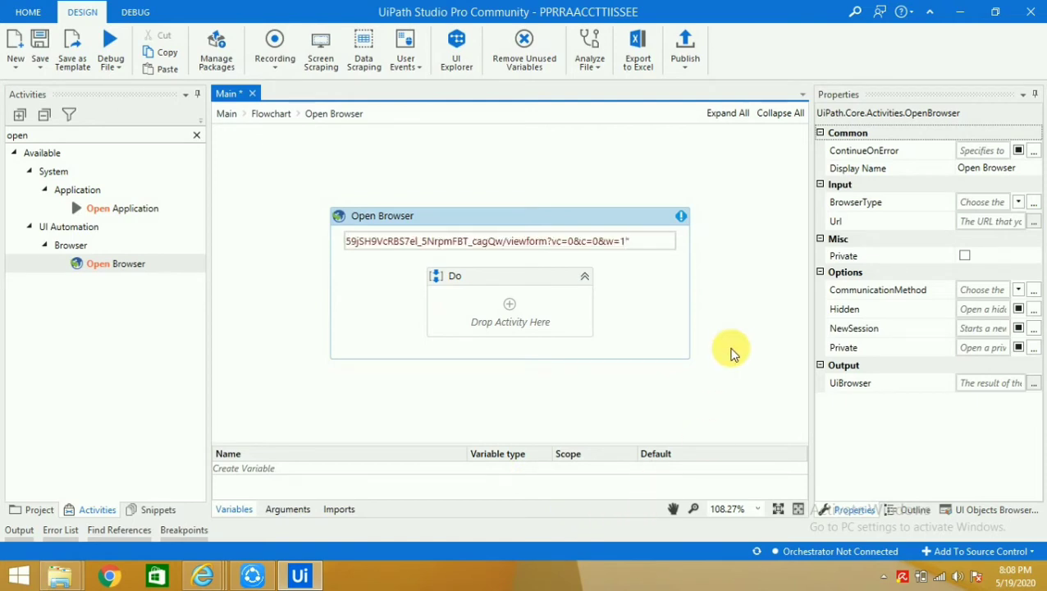
left_click(732, 353)
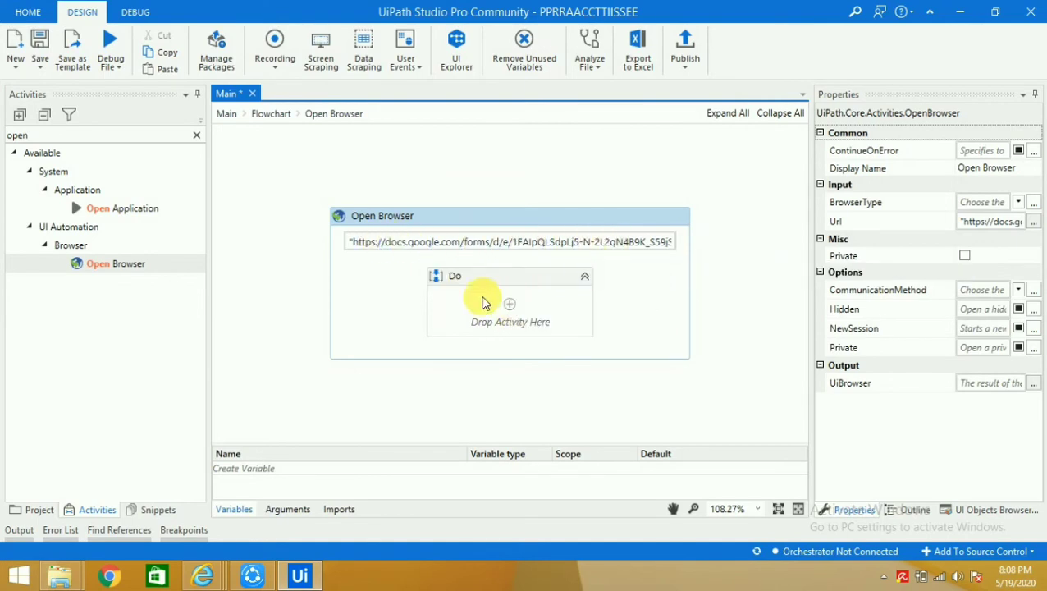
key("alt+Tab")
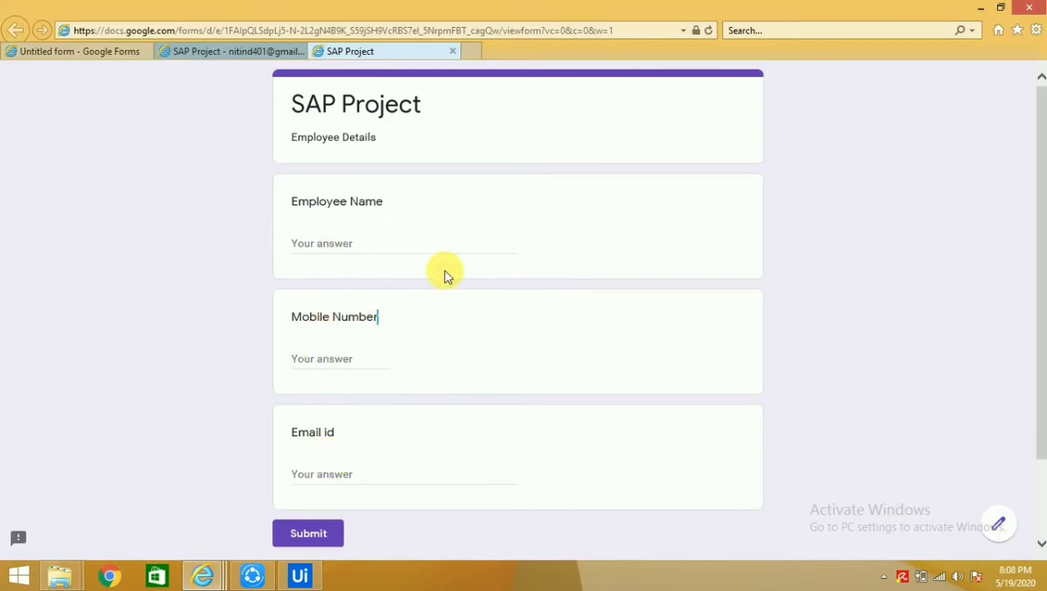
Search 'type i' and drop the first Type Into activity into the Open Browser's Do sequence
key("alt+Tab")
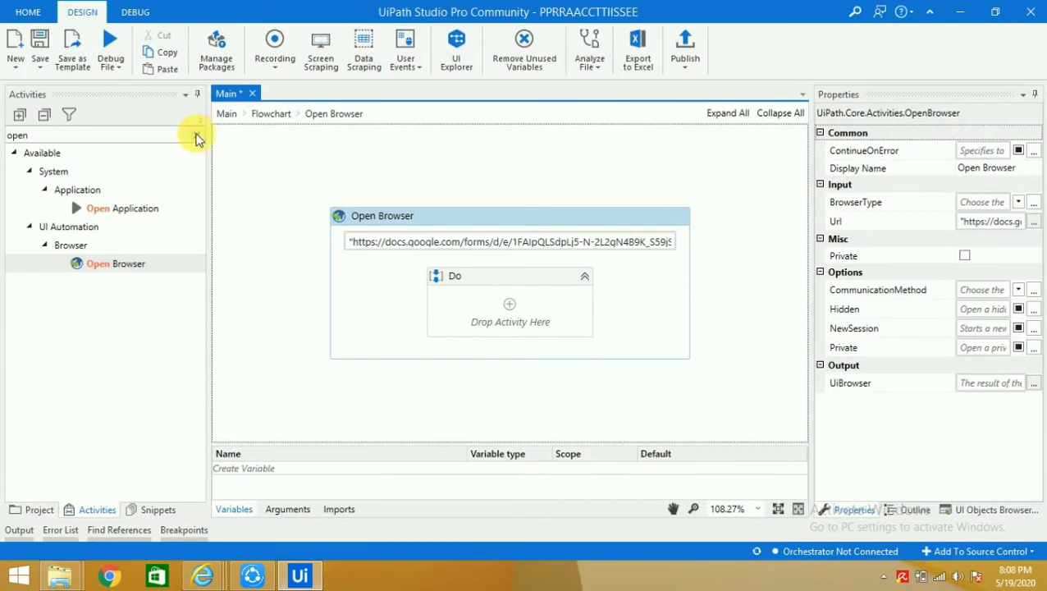
left_click(197, 134)
type("ty")
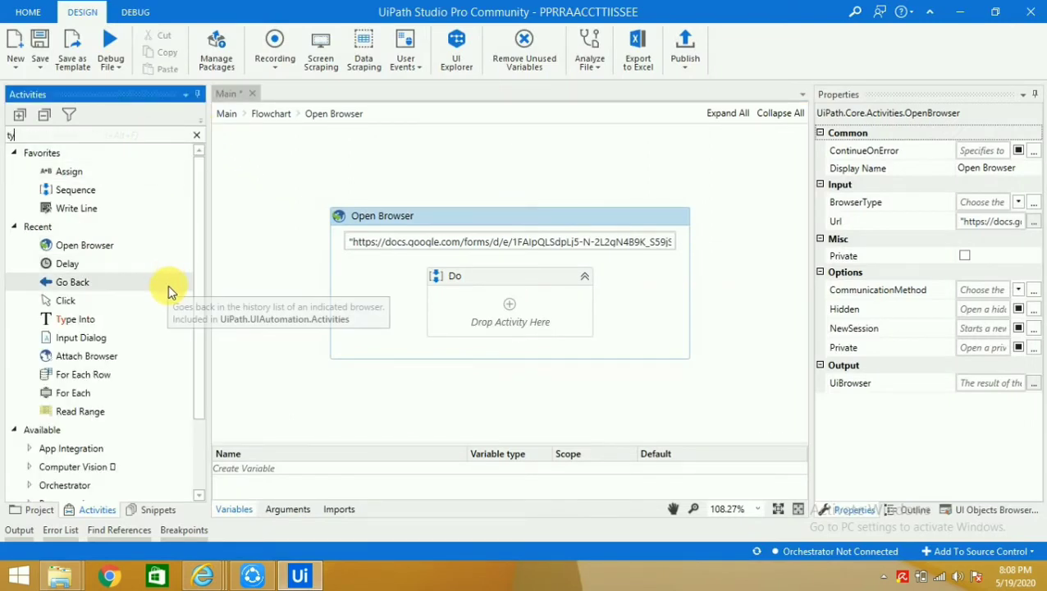
type("pe i")
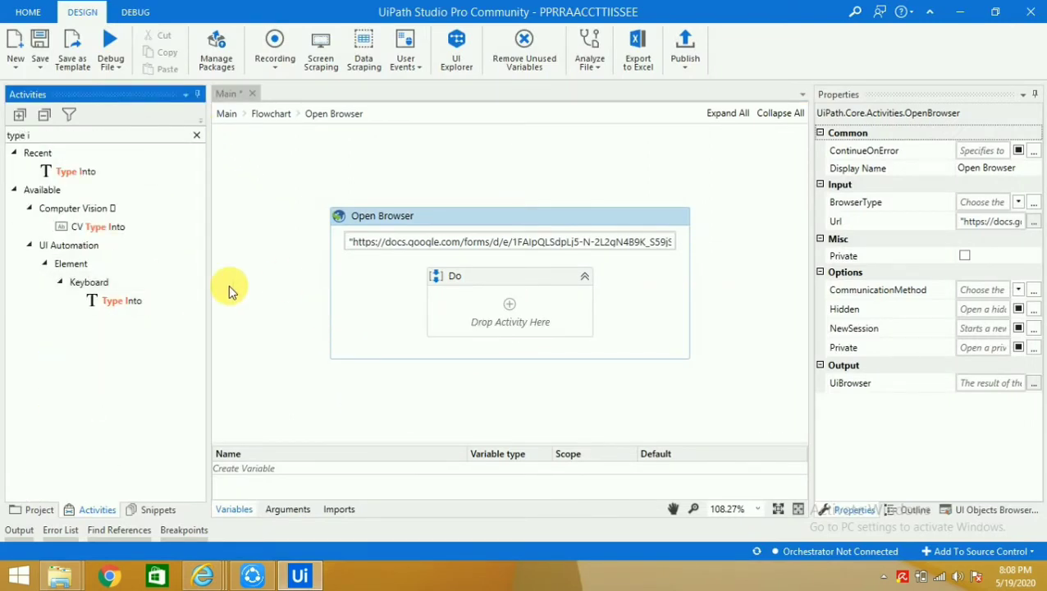
left_click_drag(82, 174, 498, 309)
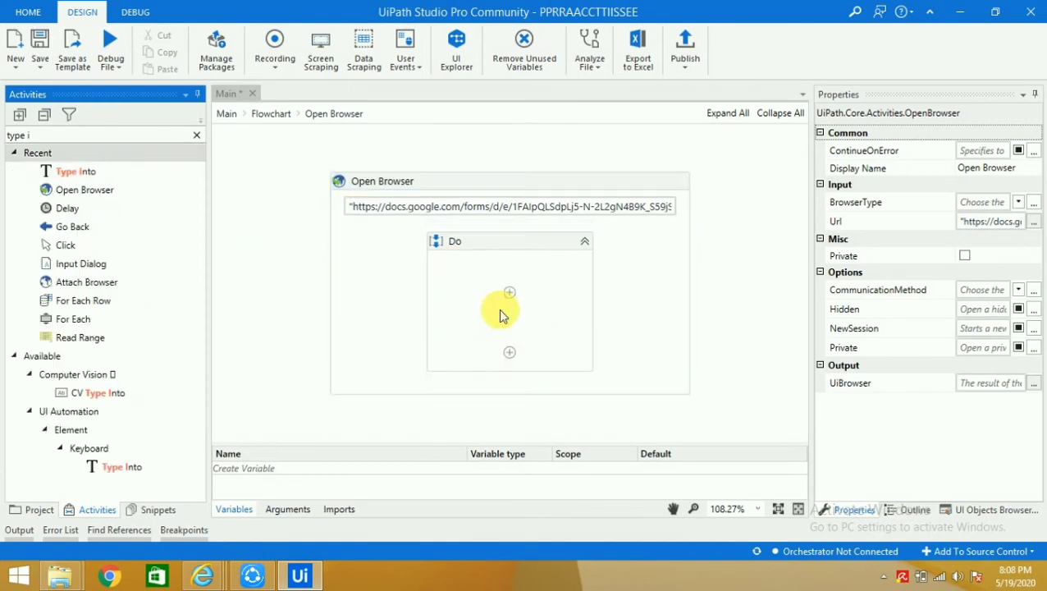
Stack a second and a third Type Into activity below the first one
key("alt+Tab")
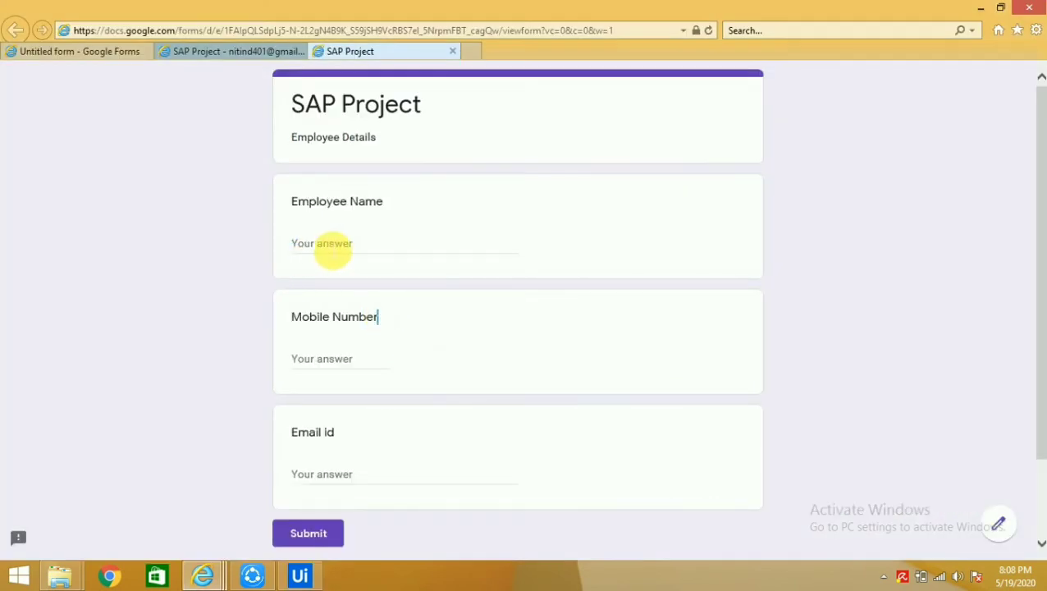
key("alt+Tab")
key("alt+Tab")
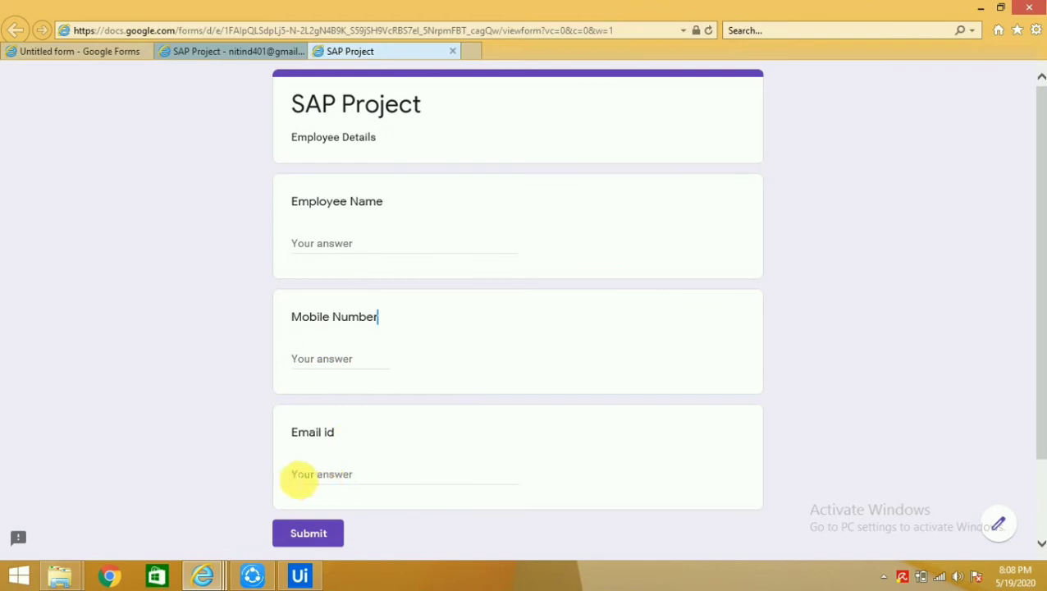
key("alt+Tab")
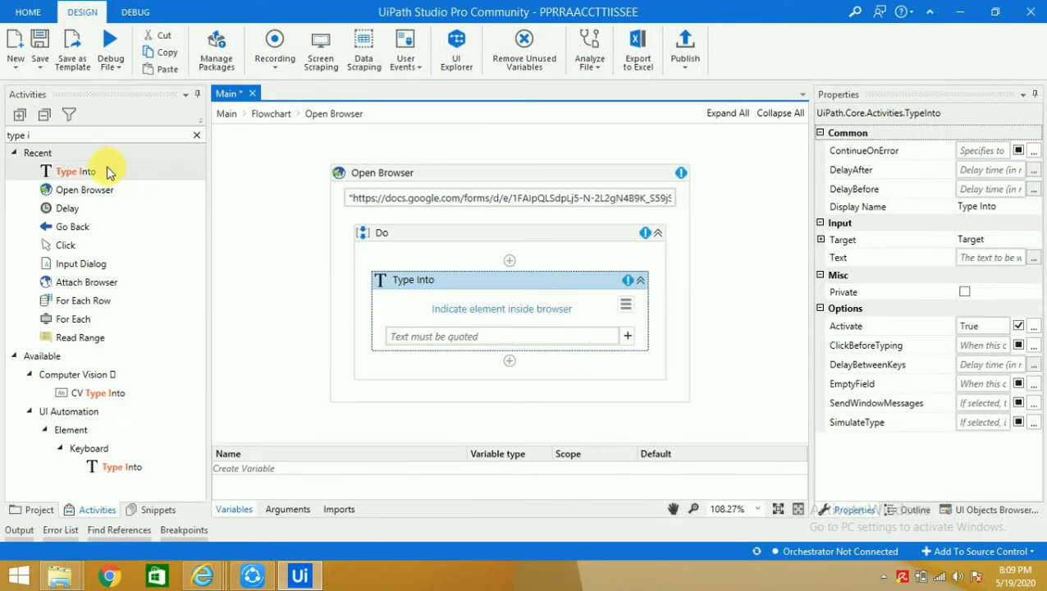
left_click_drag(109, 171, 492, 368)
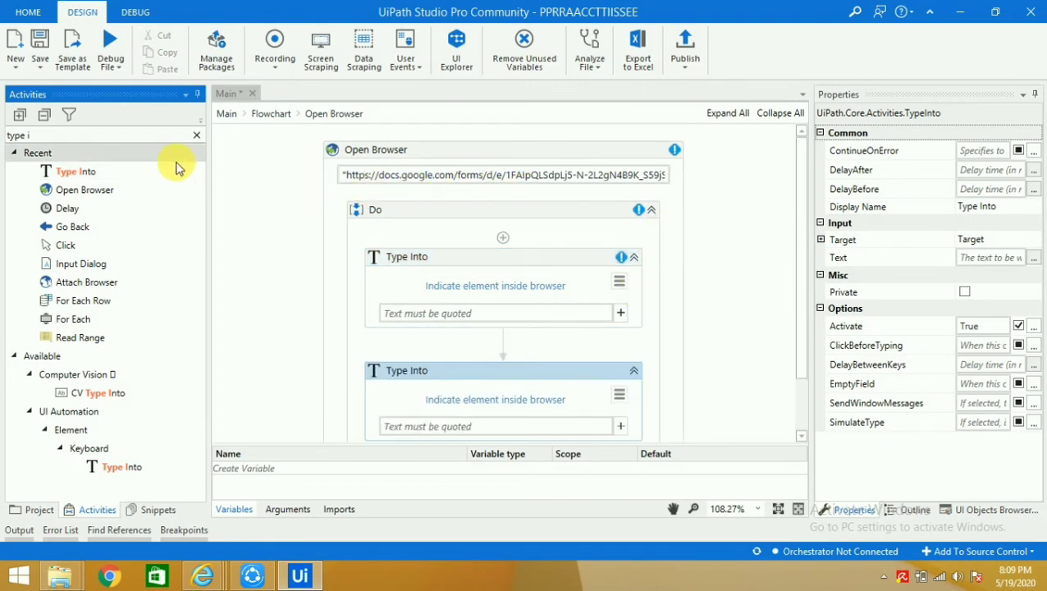
left_click_drag(176, 167, 509, 383)
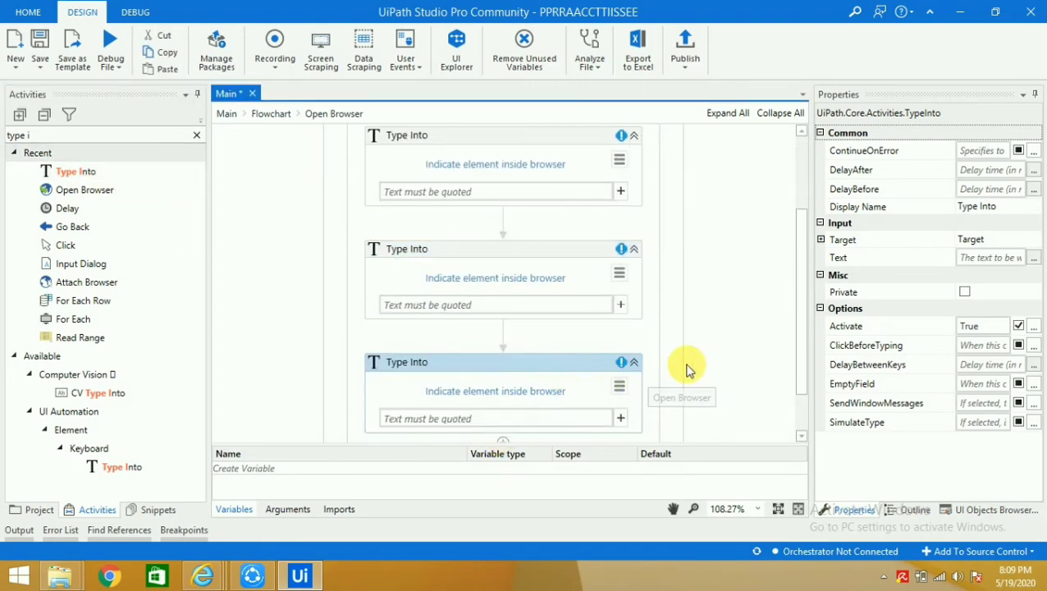
scroll(683, 369, "up", 3)
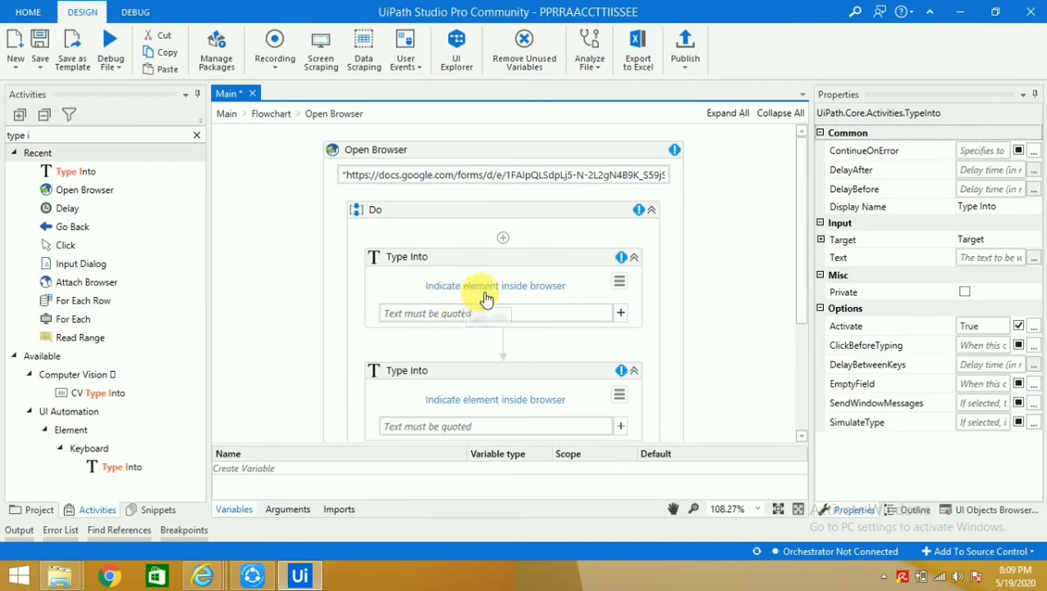
Target the first Type Into at the form's Employee Name answer field
left_click(516, 293)
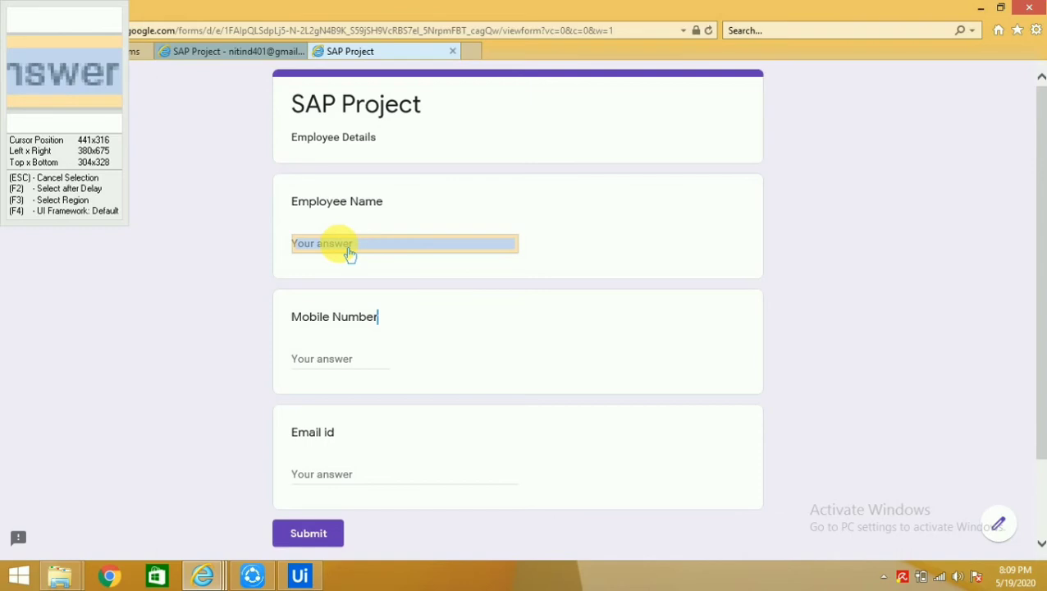
left_click(349, 255)
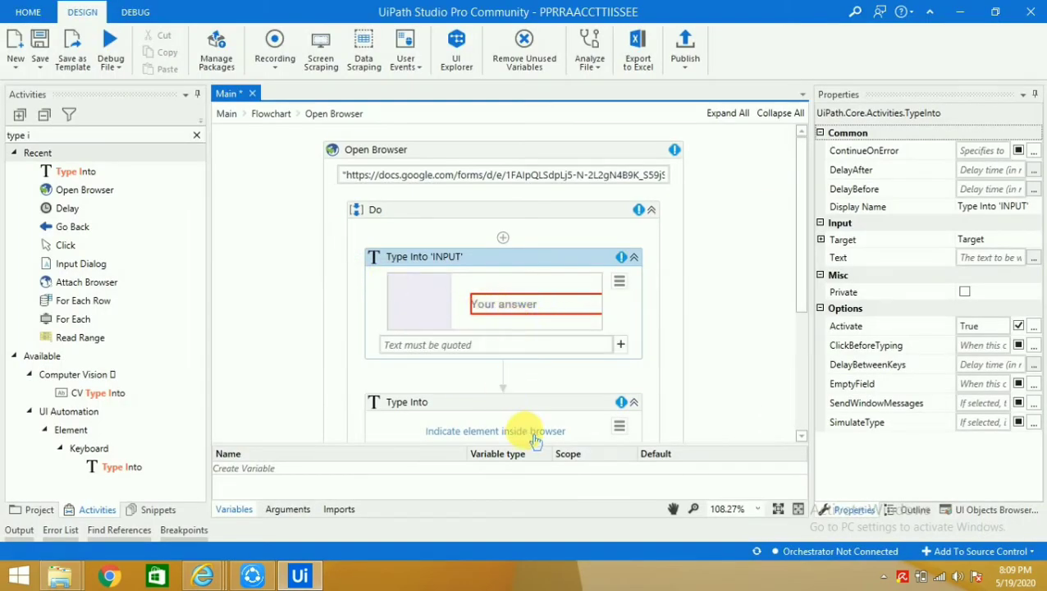
left_click(707, 355)
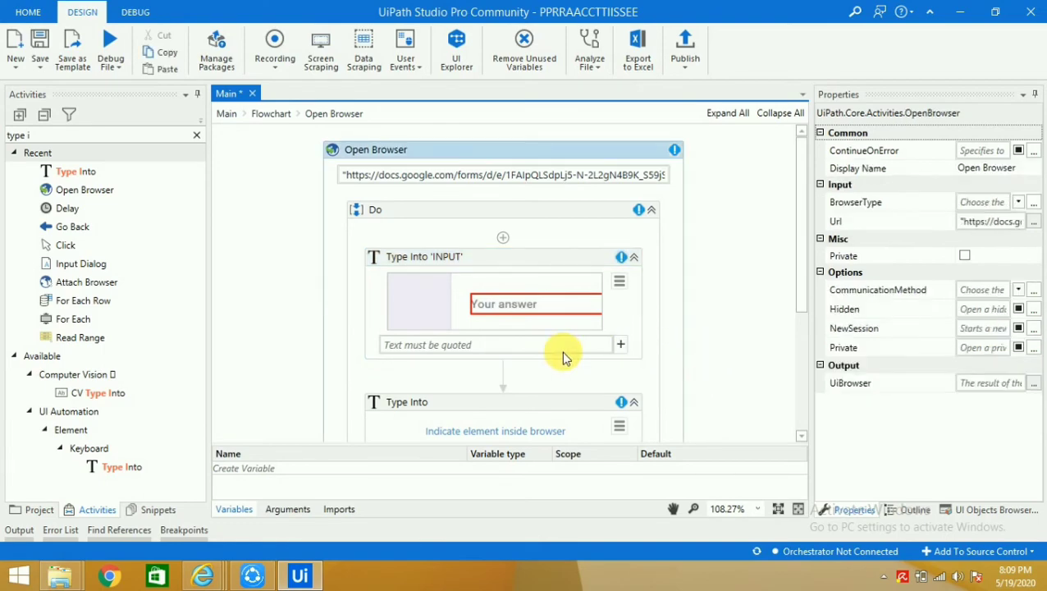
scroll(561, 352, "down", 1)
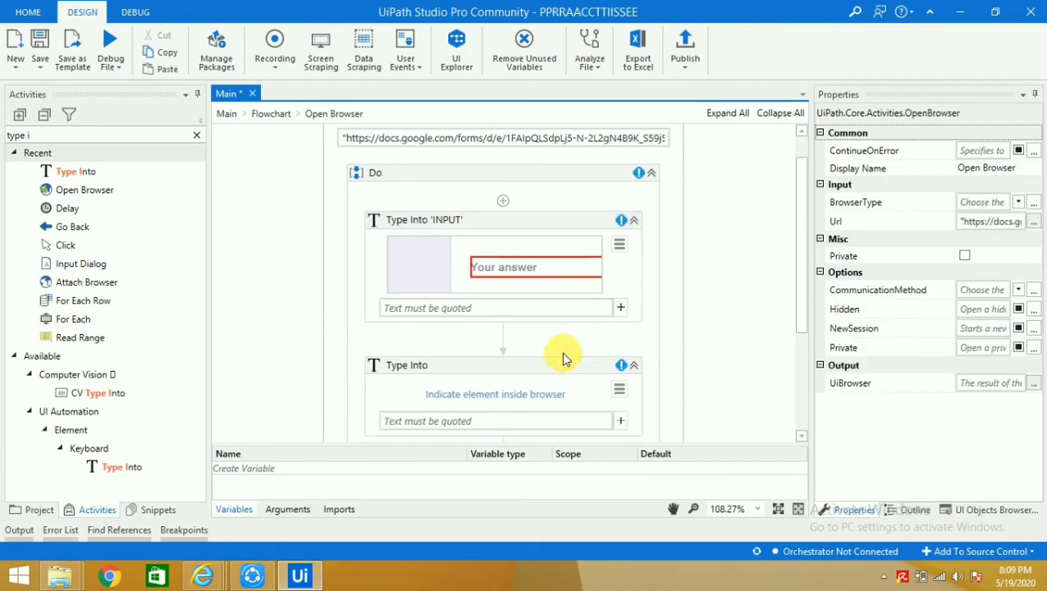
Target the second Type Into at the Mobile Number answer field
left_click(503, 395)
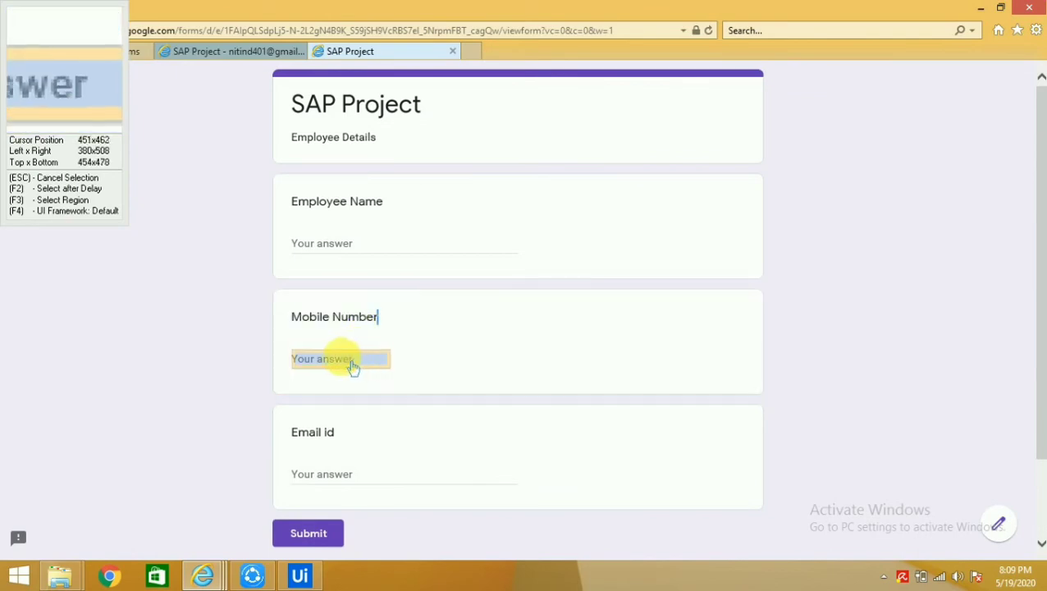
left_click(352, 366)
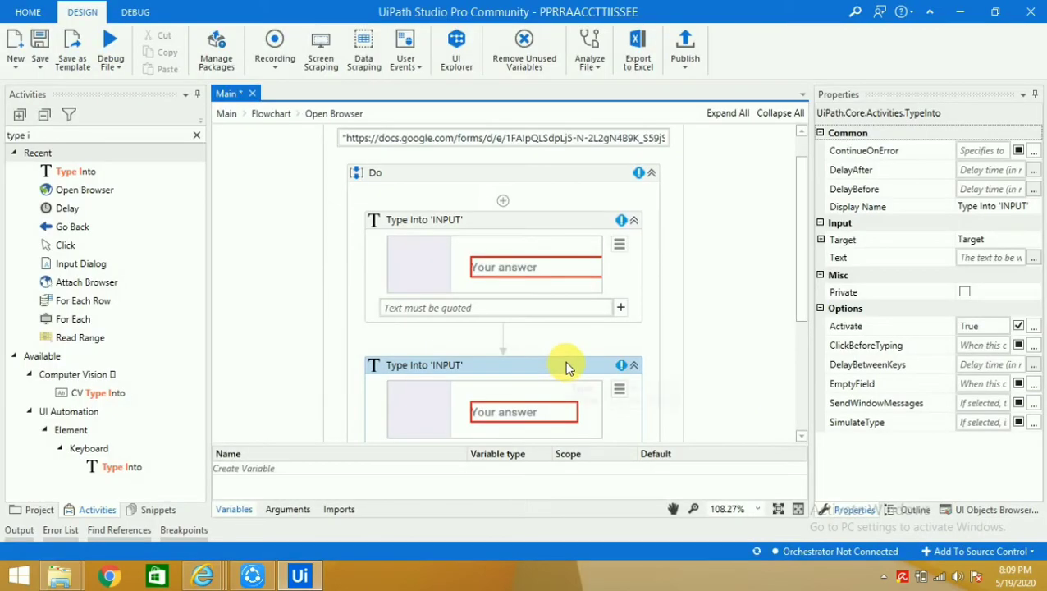
scroll(566, 367, "down", 1)
left_click(736, 332)
scroll(733, 339, "down", 3)
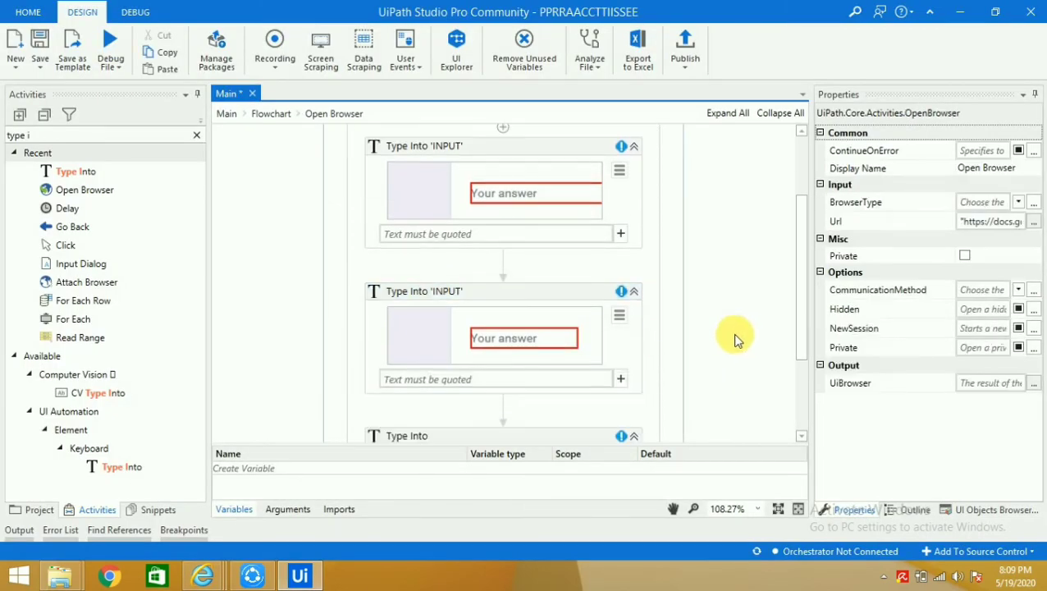
Target the third Type Into at the Email id answer field
left_click(533, 400)
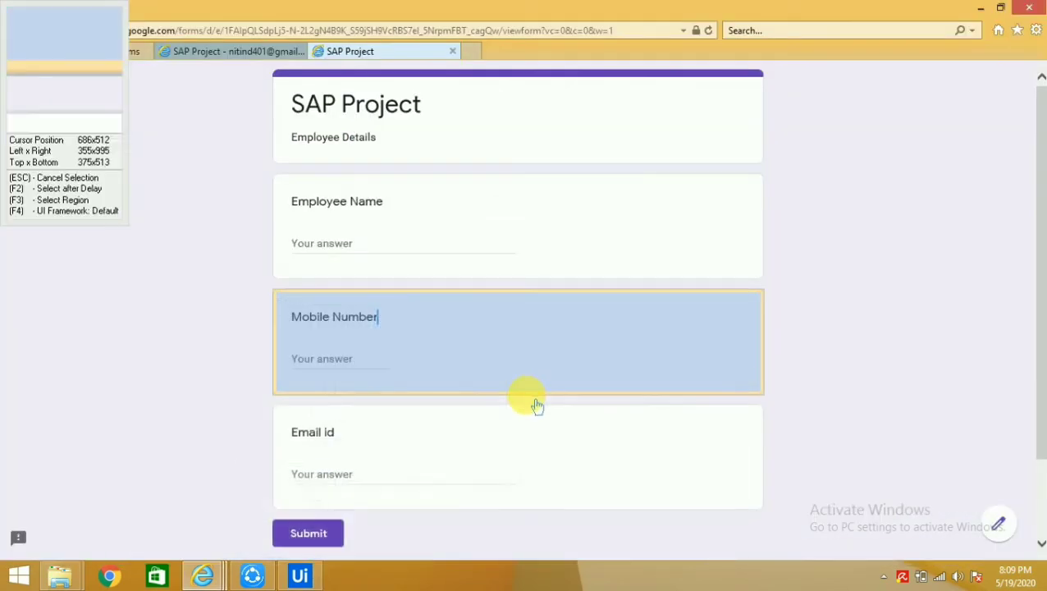
left_click(340, 483)
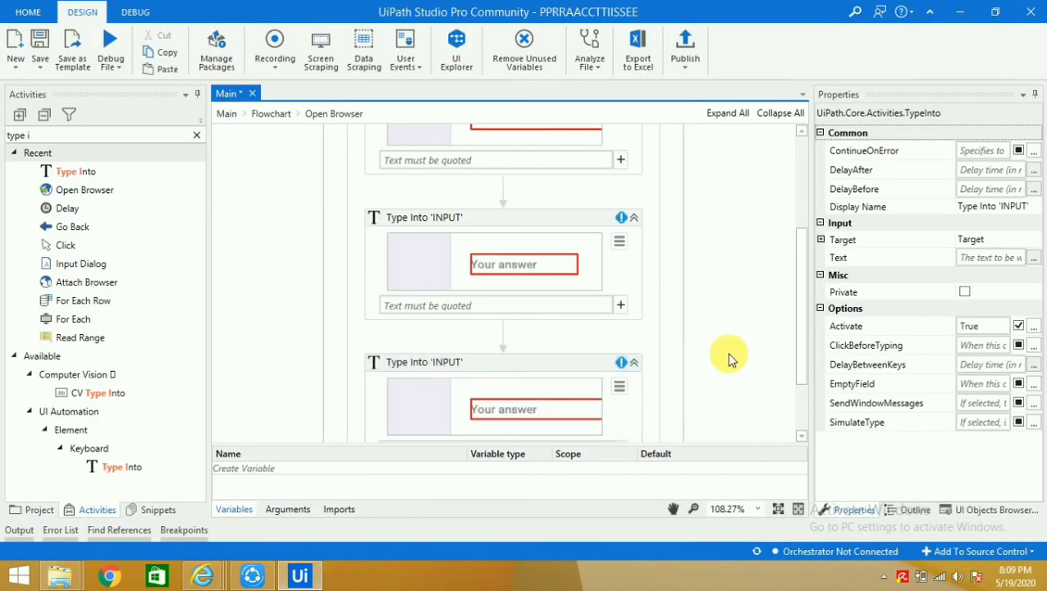
left_click(731, 358)
scroll(725, 353, "up", 4)
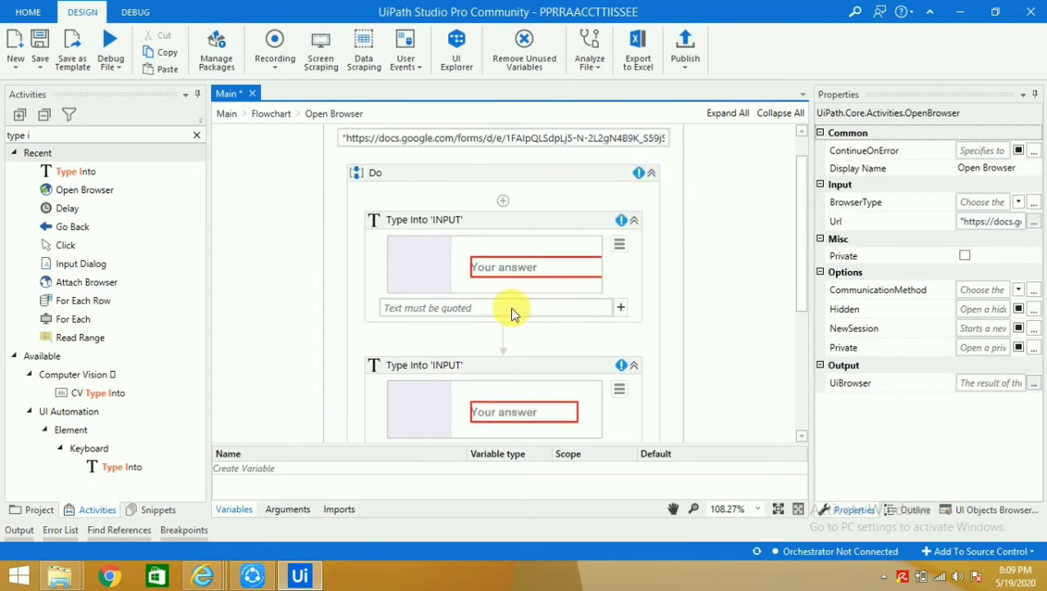
Enter the quoted employee name, mobile number and e-mail address as the three Type Into texts
left_click(491, 308)
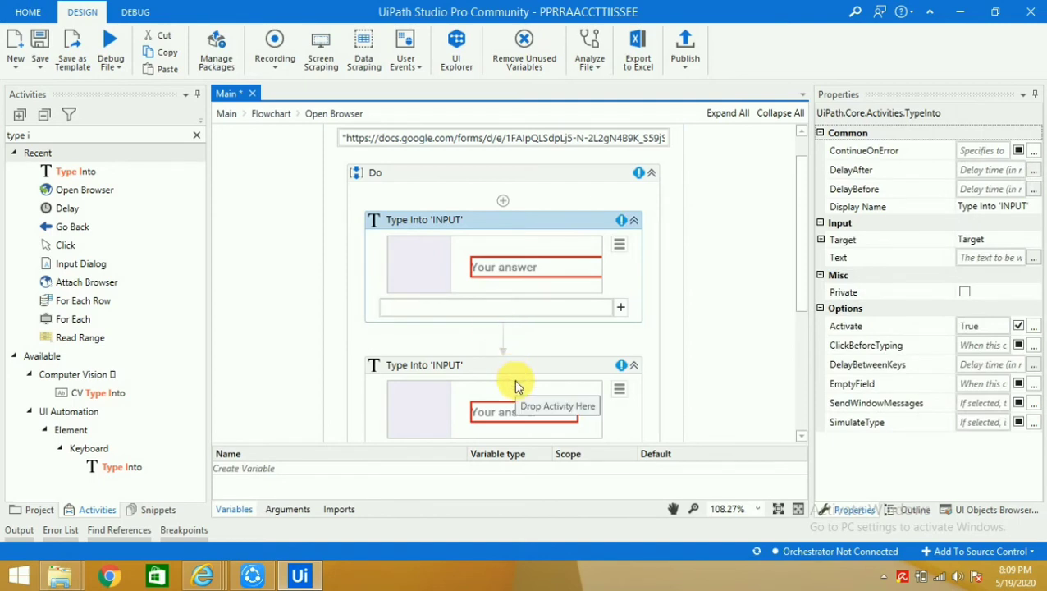
type("\"\"")
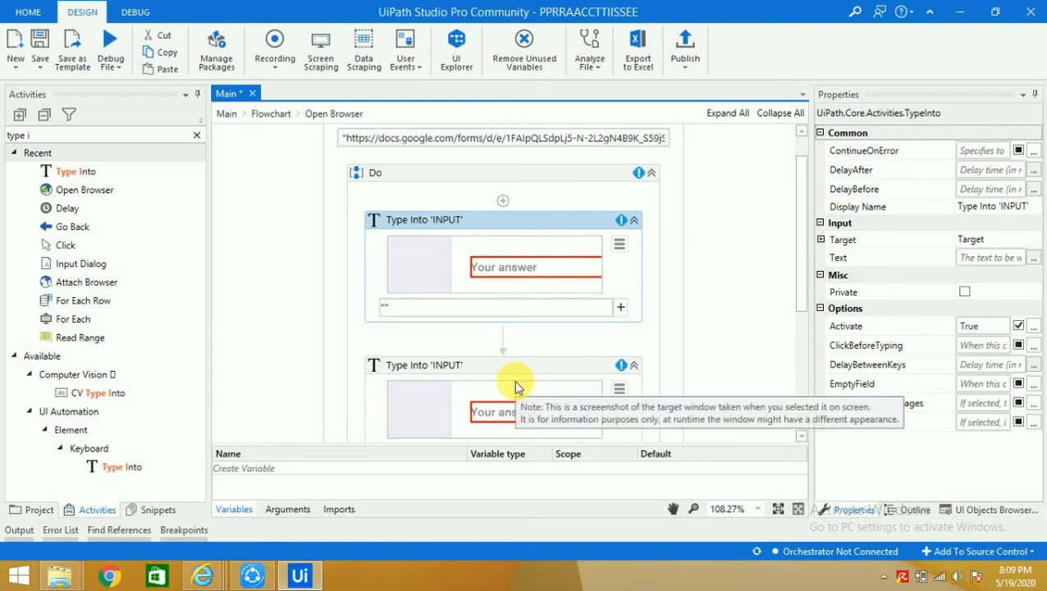
type("Nitin")
left_click(686, 305)
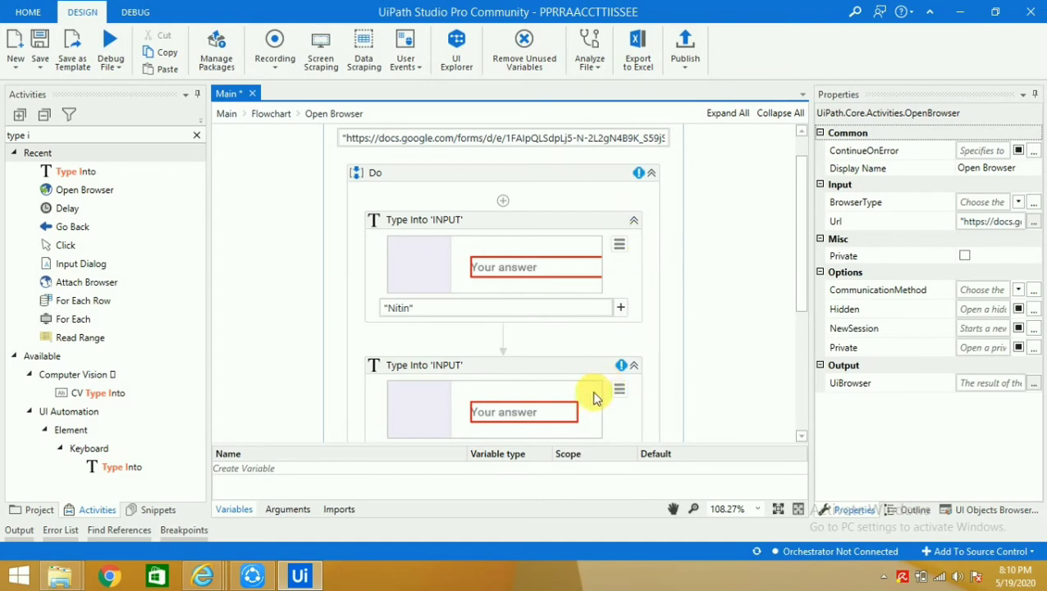
scroll(636, 374, "down", 3)
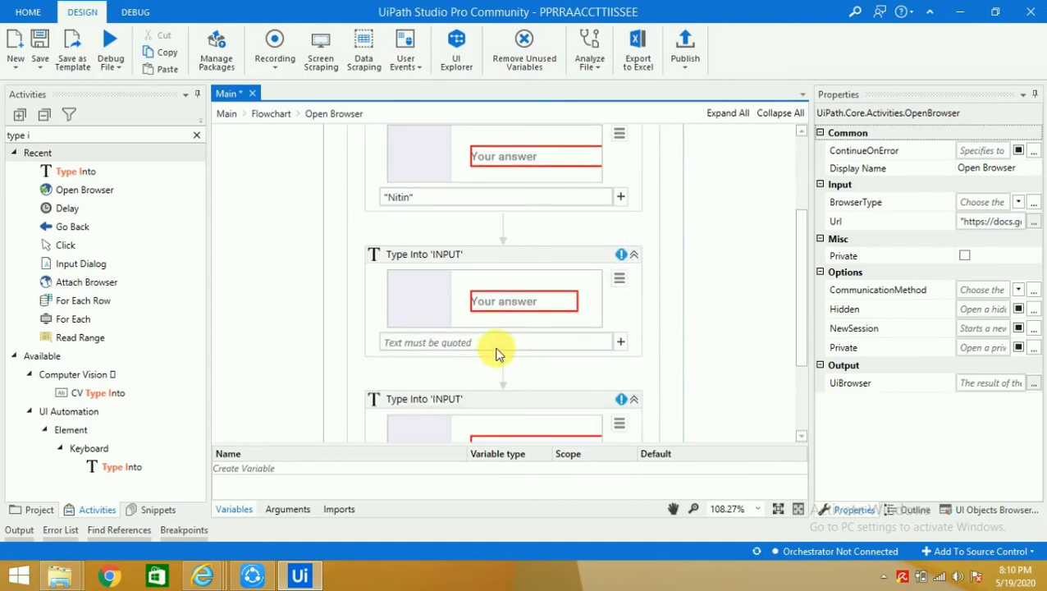
left_click(493, 345)
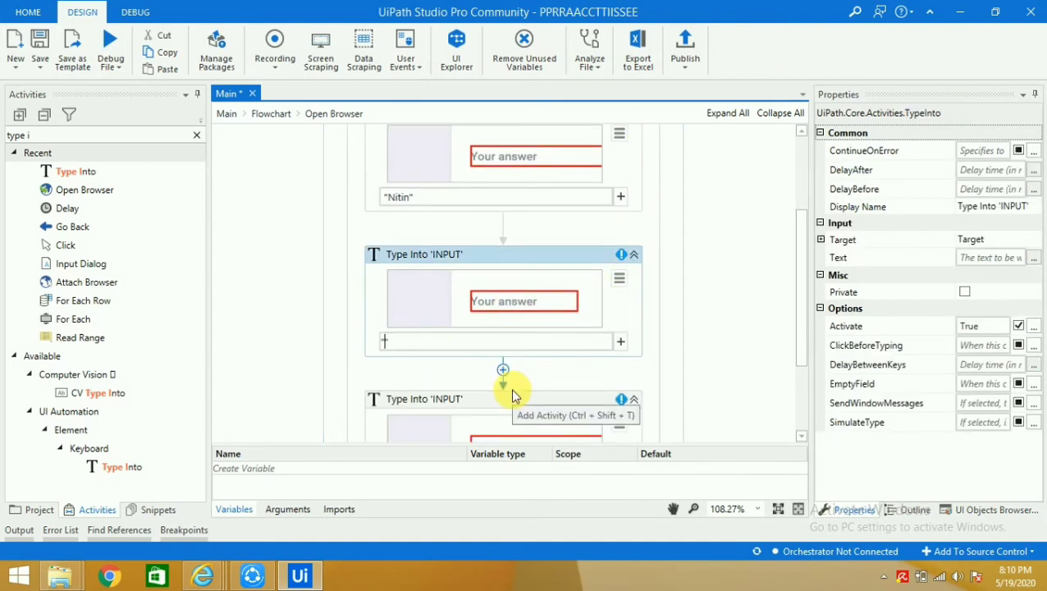
type("\"9999\"111111")
left_click(664, 277)
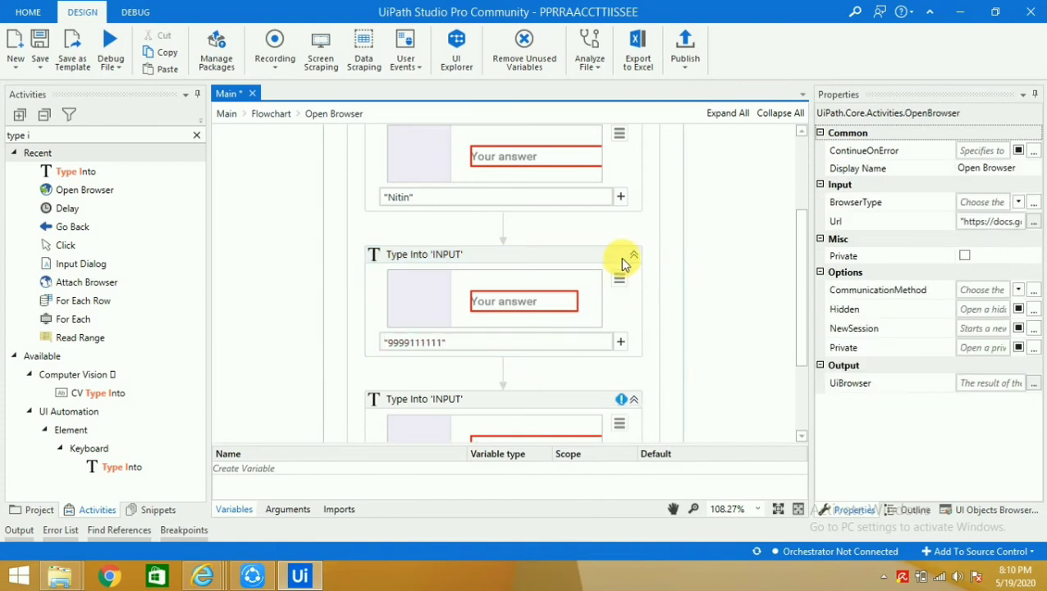
scroll(718, 328, "down", 3)
left_click(504, 376)
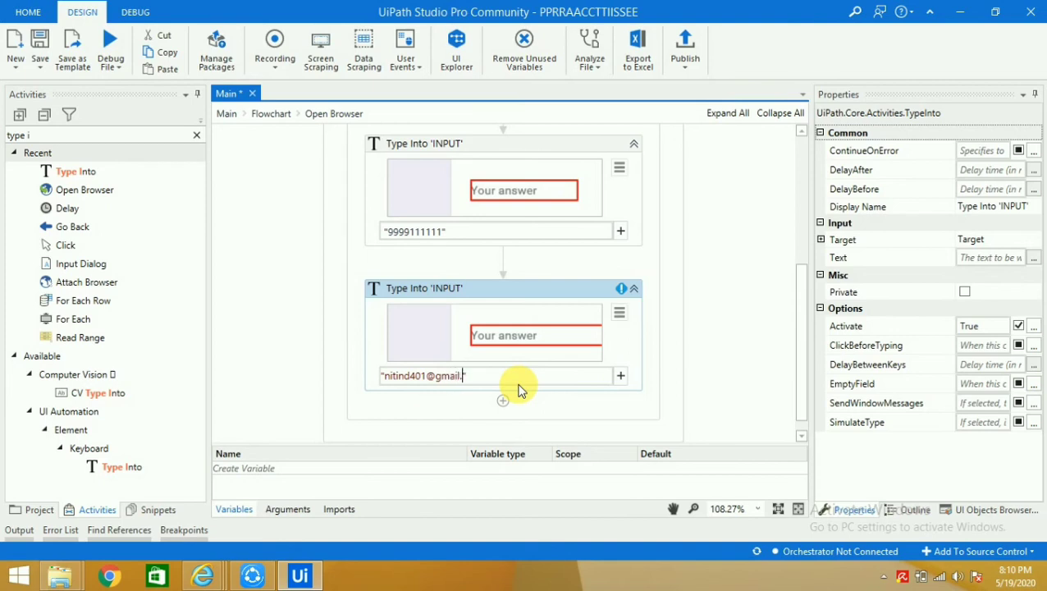
left_click(731, 272)
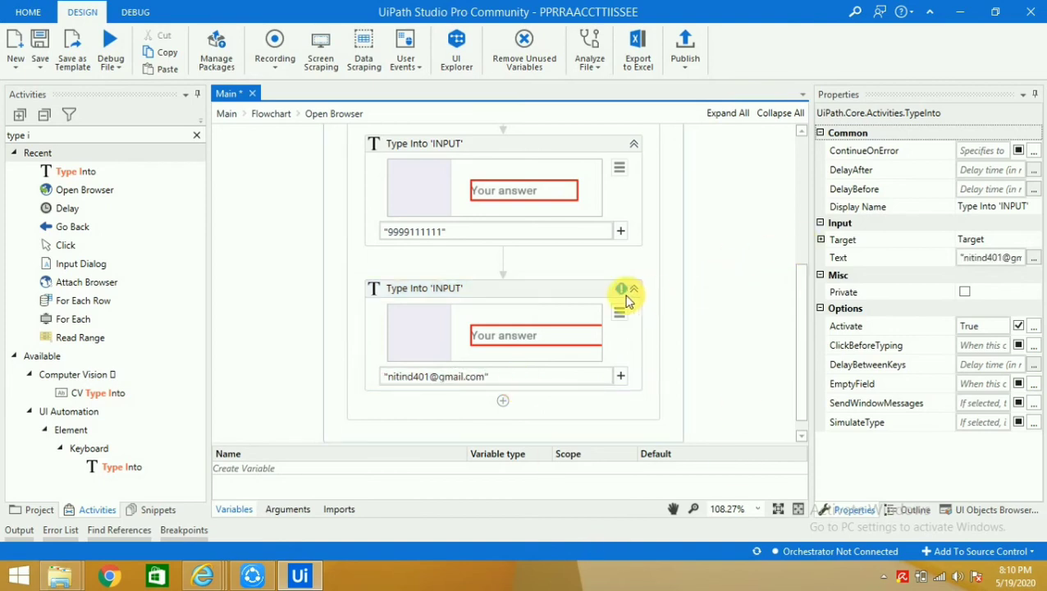
scroll(722, 299, "up", 5)
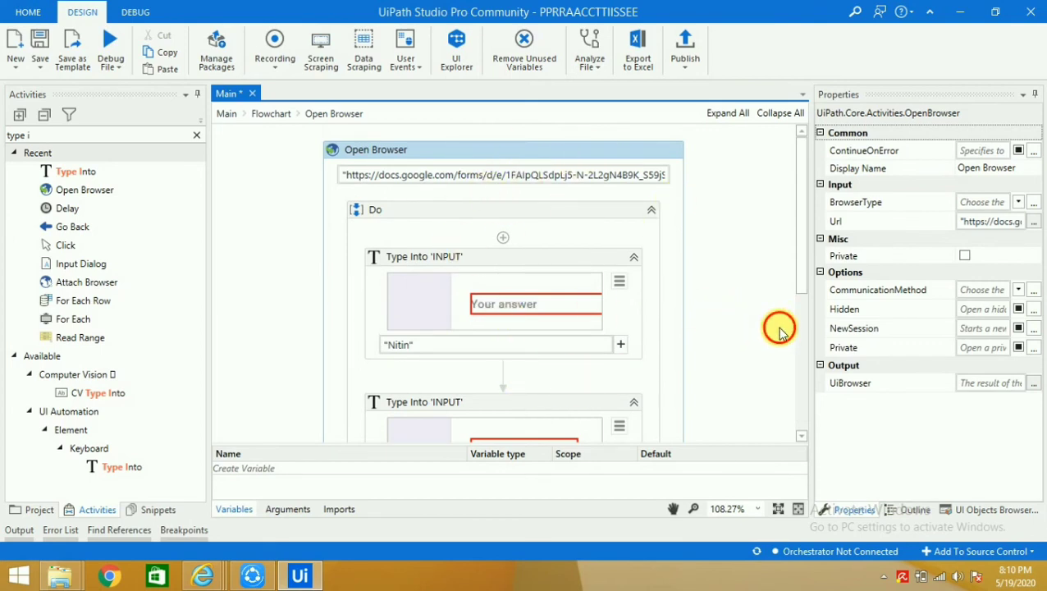
Search 'click' and add a Click activity after the e-mail Type Into
scroll(759, 333, "down", 5)
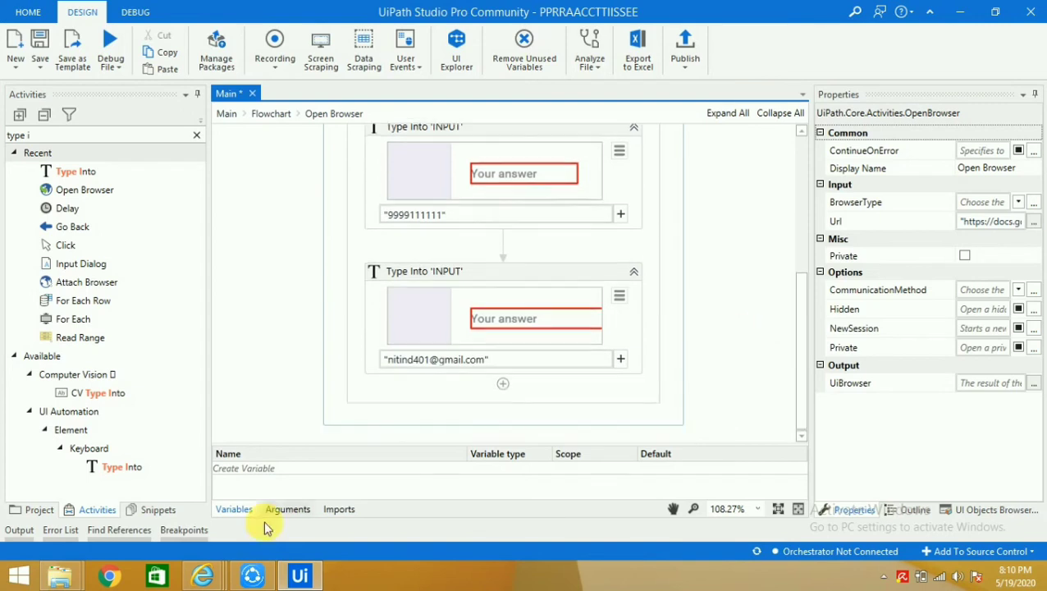
mouse_move(234, 579)
left_click(407, 502)
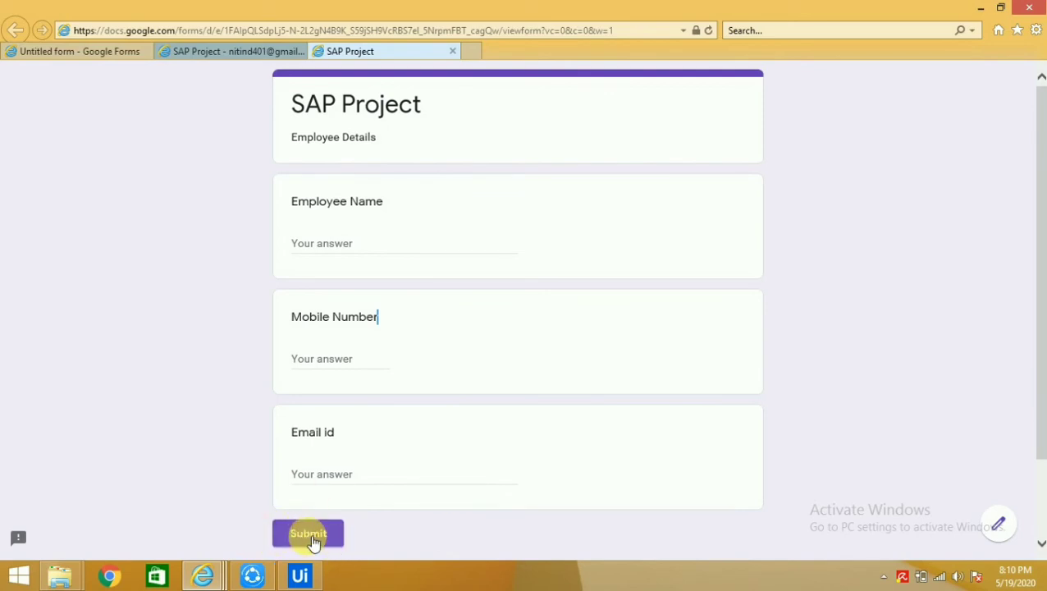
key("alt+Tab")
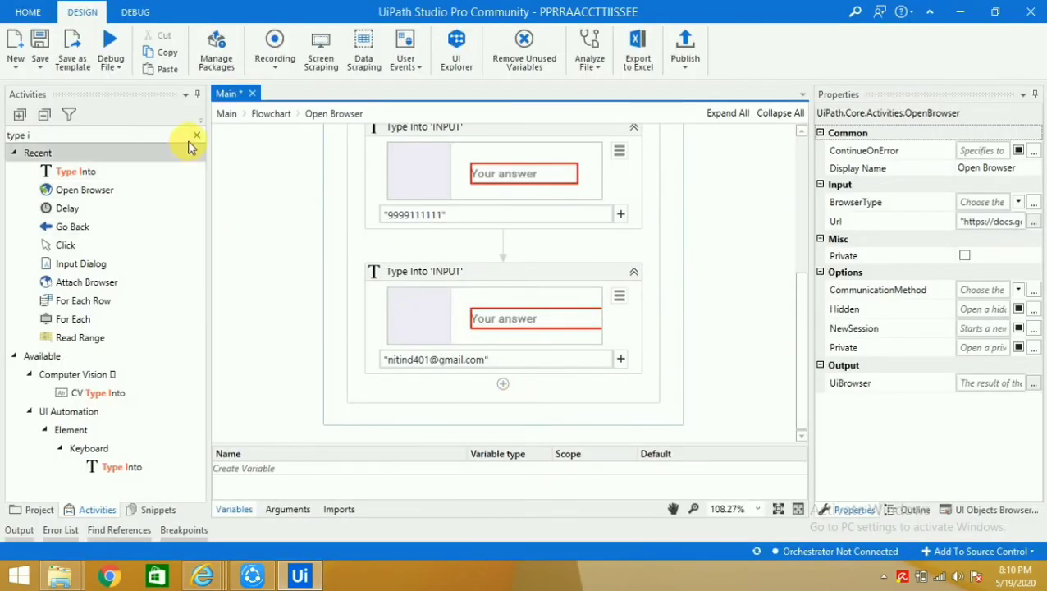
left_click(197, 136)
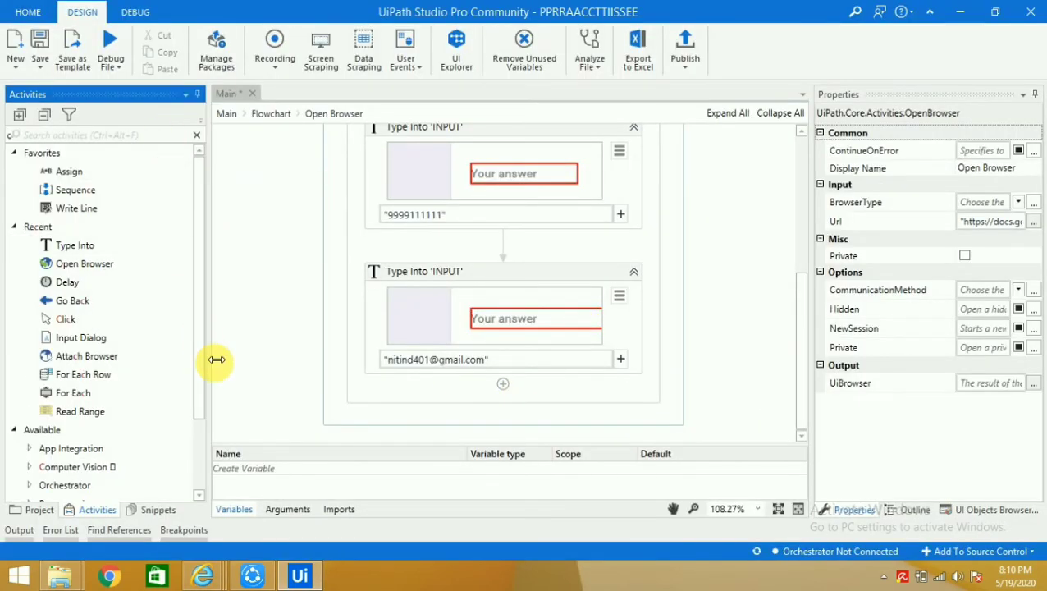
type("click")
left_click_drag(113, 171, 455, 392)
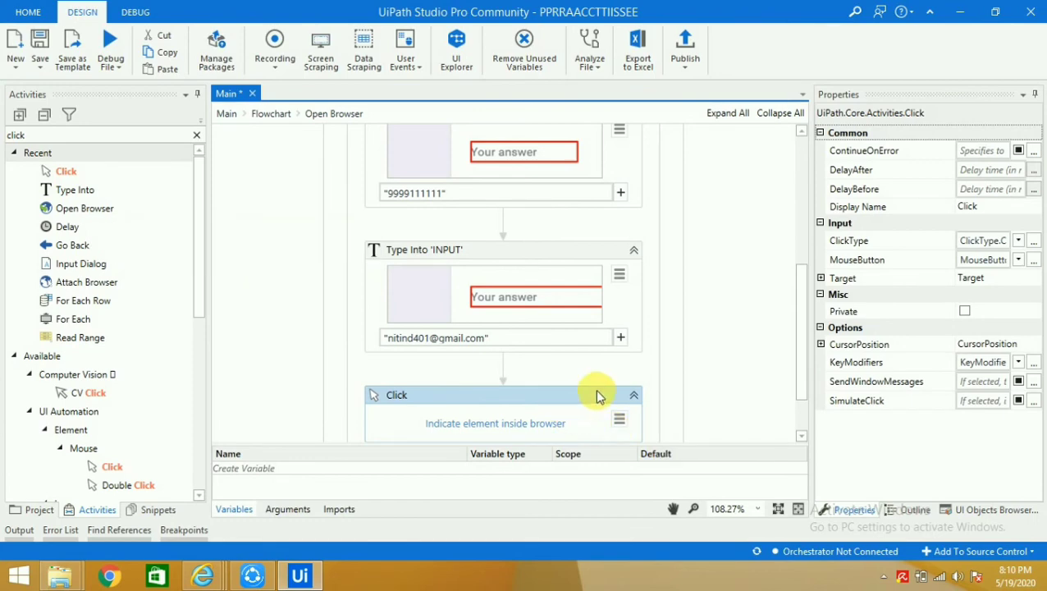
Point the Click activity at the SAP Project form's Submit button
scroll(596, 397, "down", 1)
left_click(544, 387)
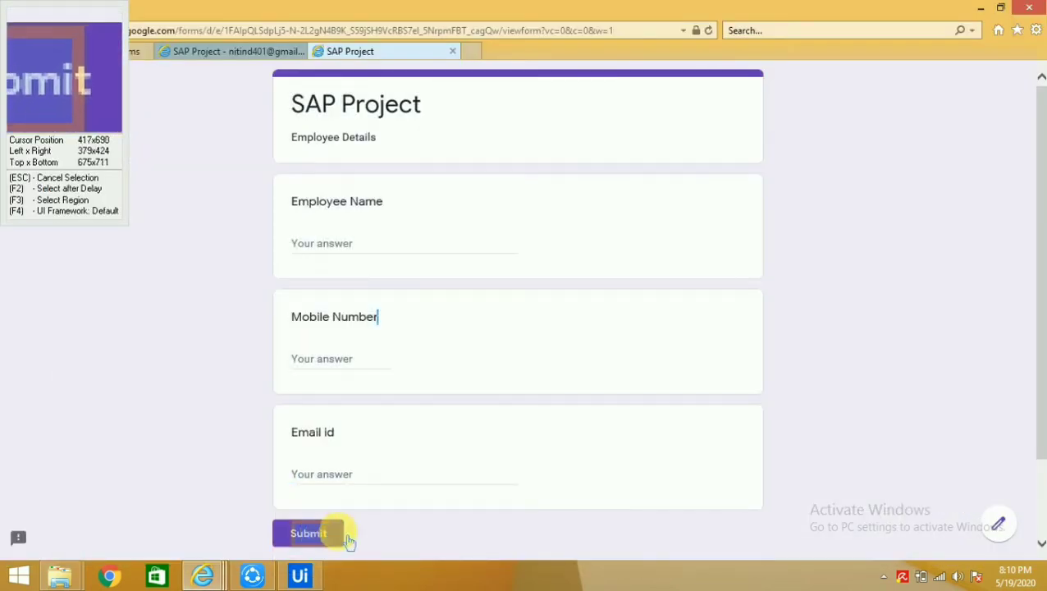
left_click(341, 538)
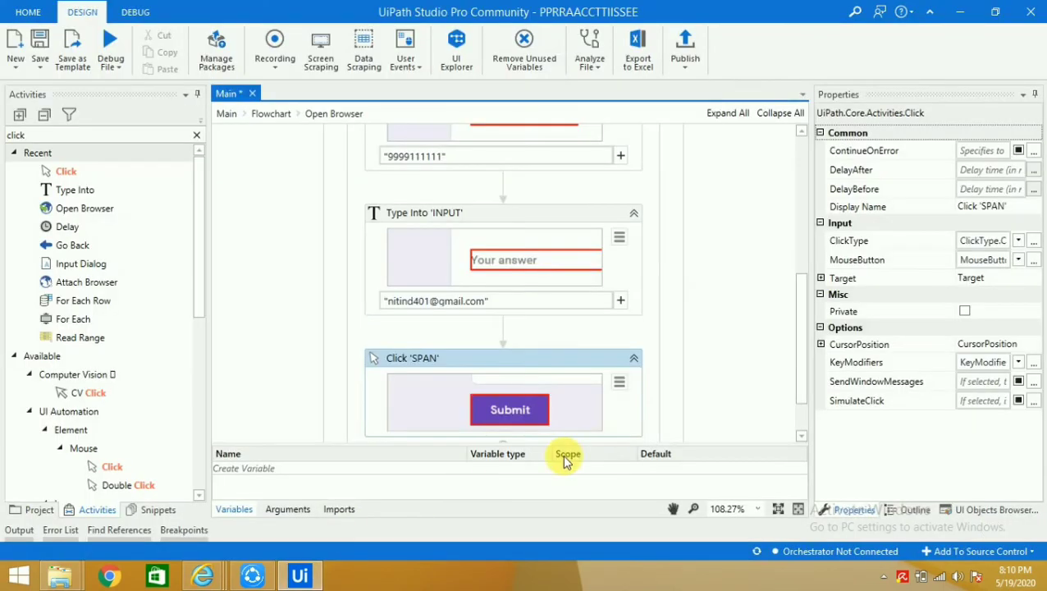
left_click(731, 324)
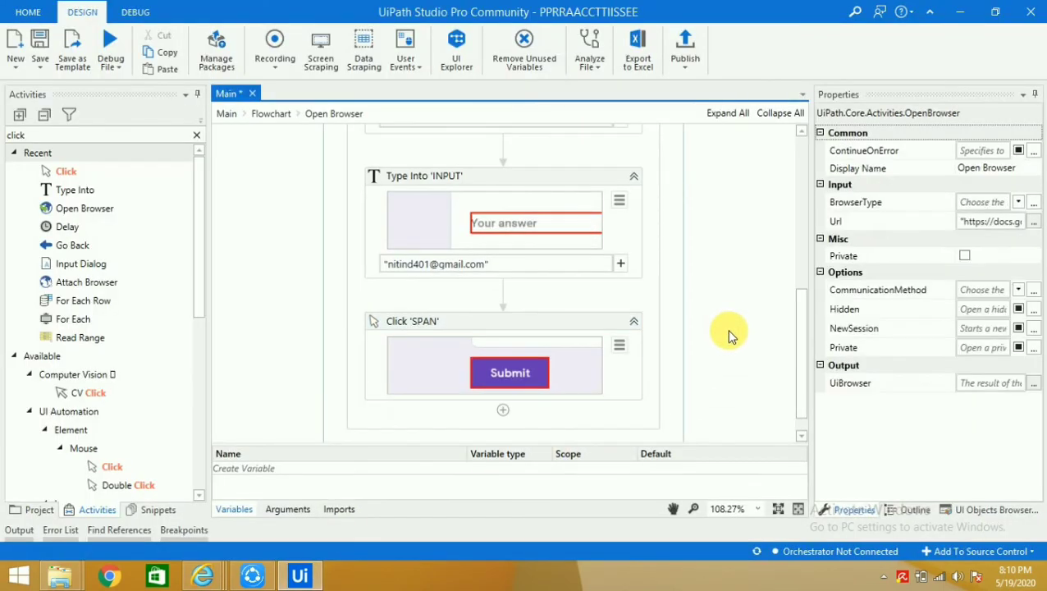
scroll(730, 338, "down", 1)
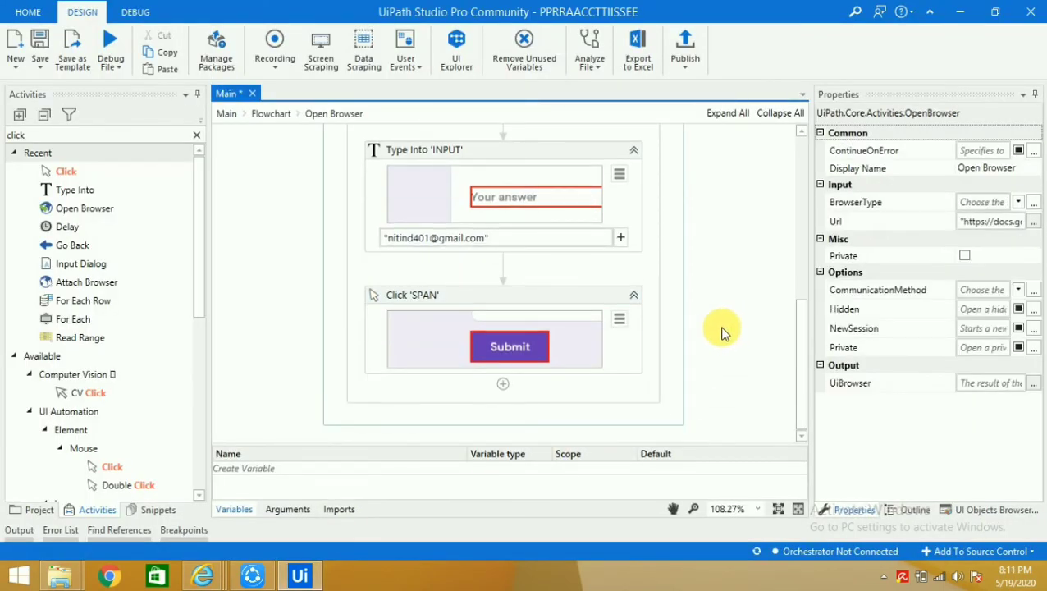
scroll(718, 331, "up", 3)
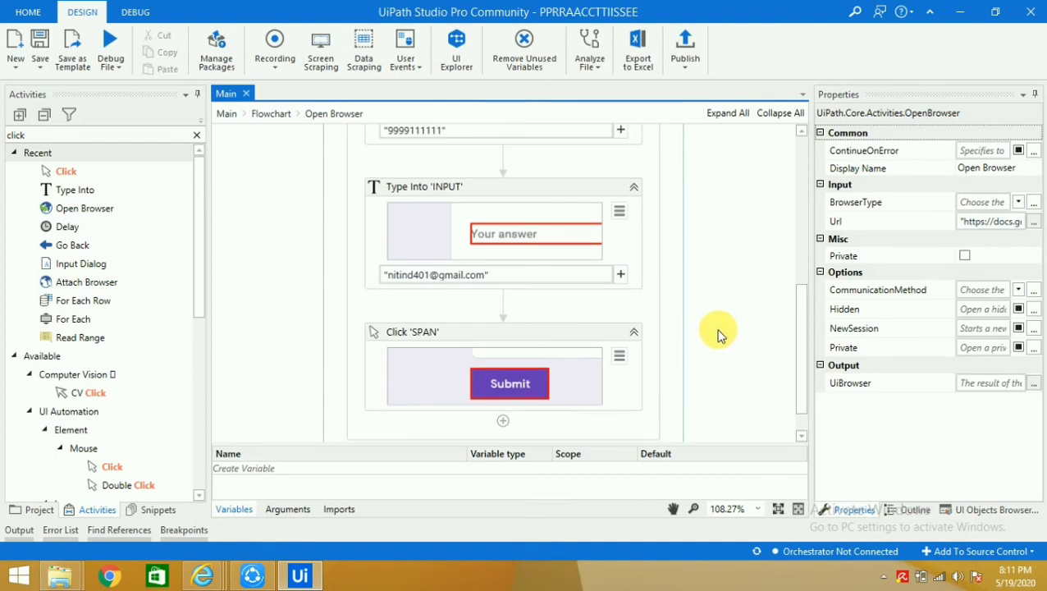
Return to the top-level Flowchart, select it and run the workflow from Debug File
left_click(267, 114)
left_click(334, 282)
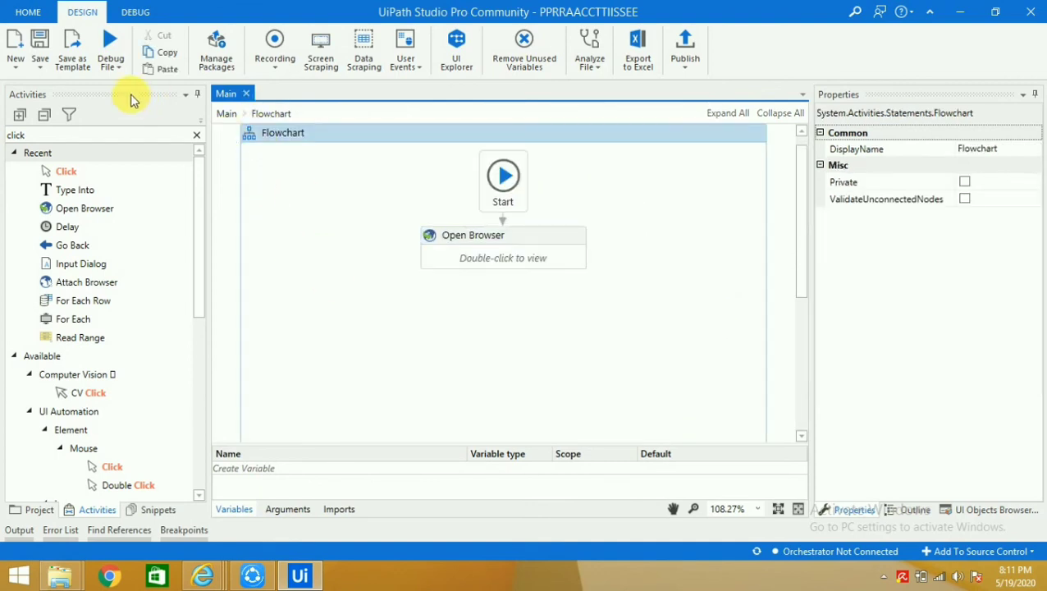
left_click(112, 69)
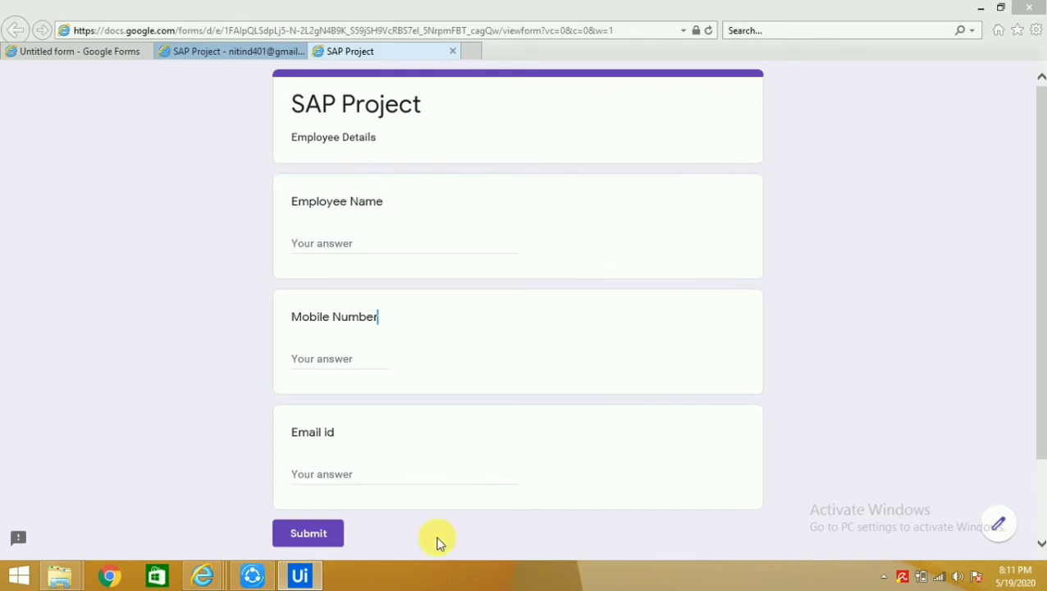
mouse_move(308, 578)
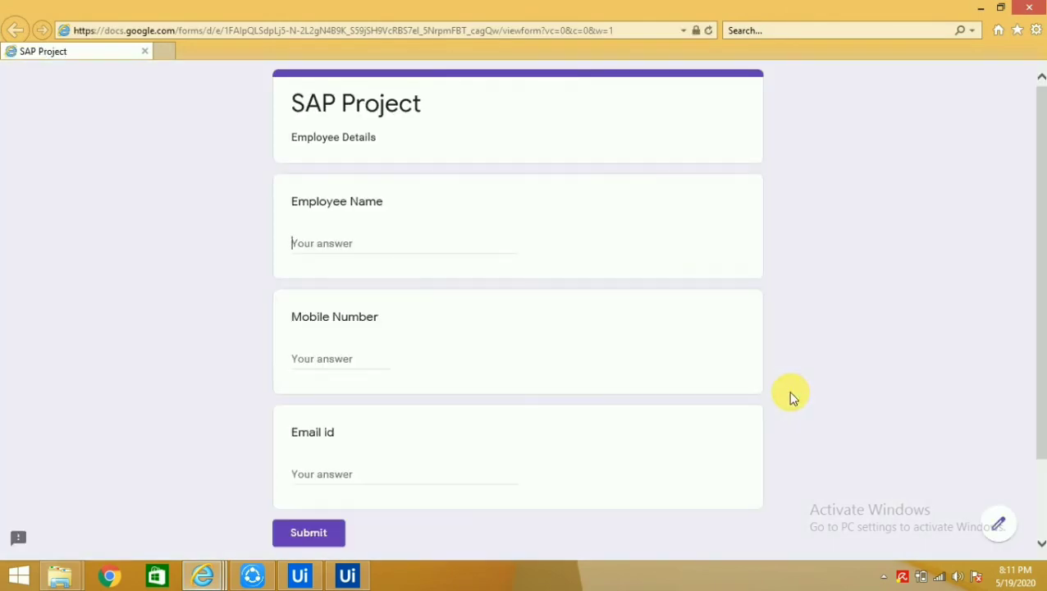
Fill the employee name, mobile number and e-mail fields on the form and submit it
type("Nitin")
key("Tab")
type("9999111111")
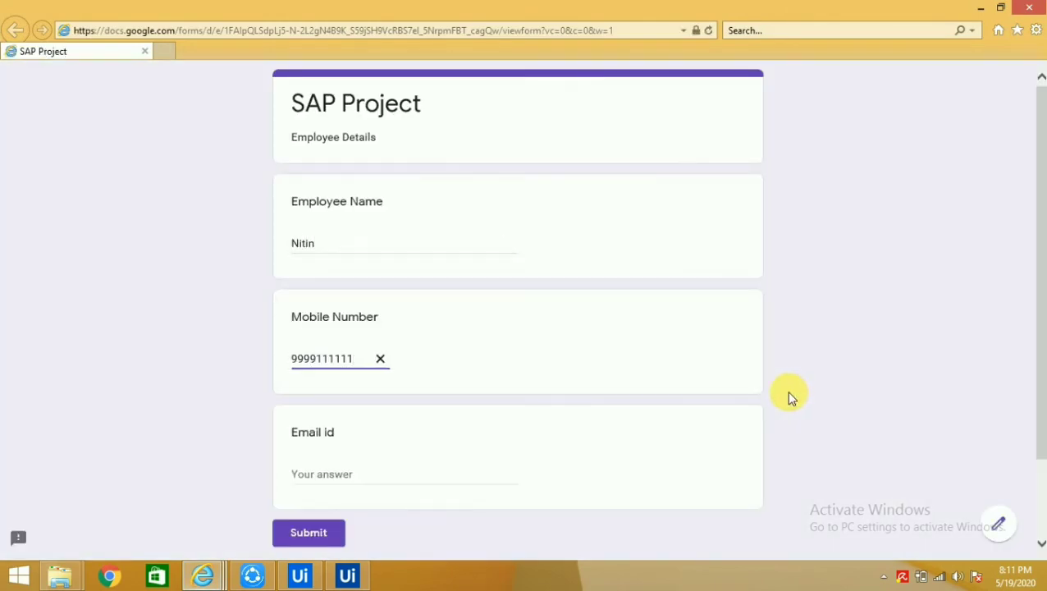
key("Tab")
left_click(309, 533)
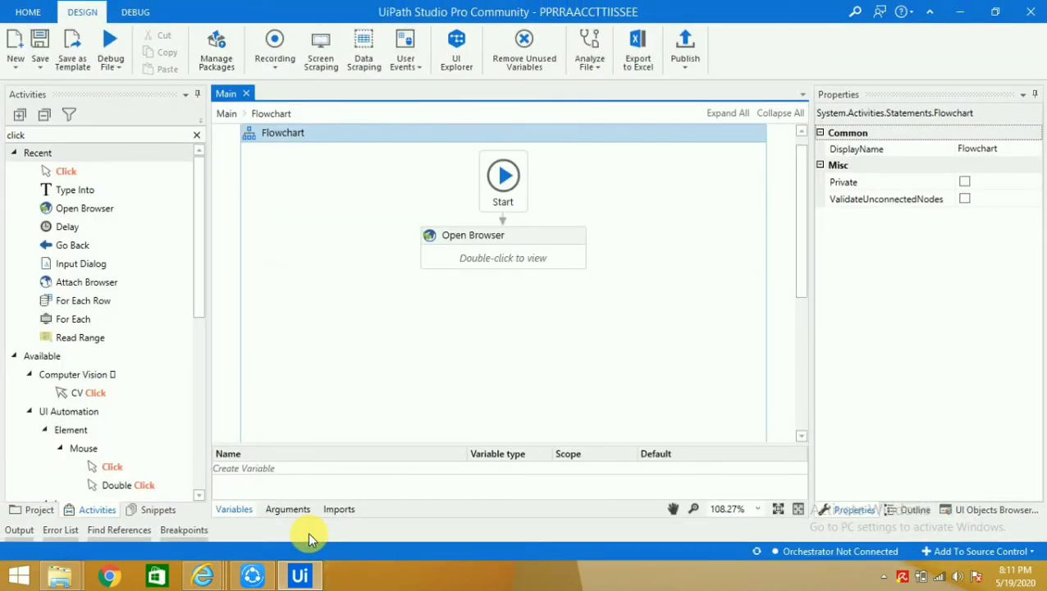
Check the form's confirmation page showing the response was recorded
left_click(285, 578)
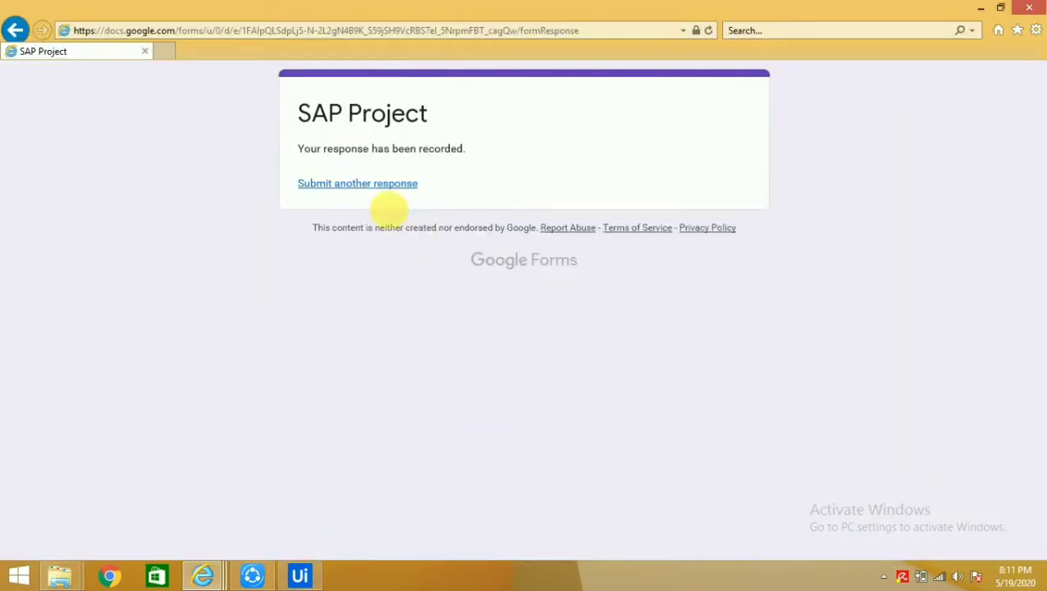
left_click_drag(302, 150, 483, 154)
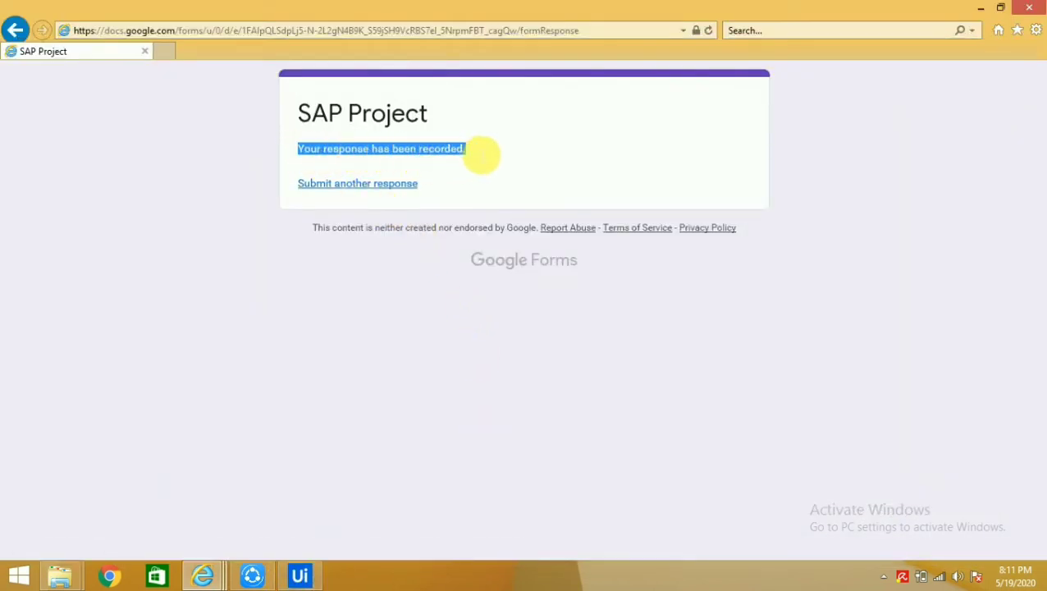
left_click(432, 329)
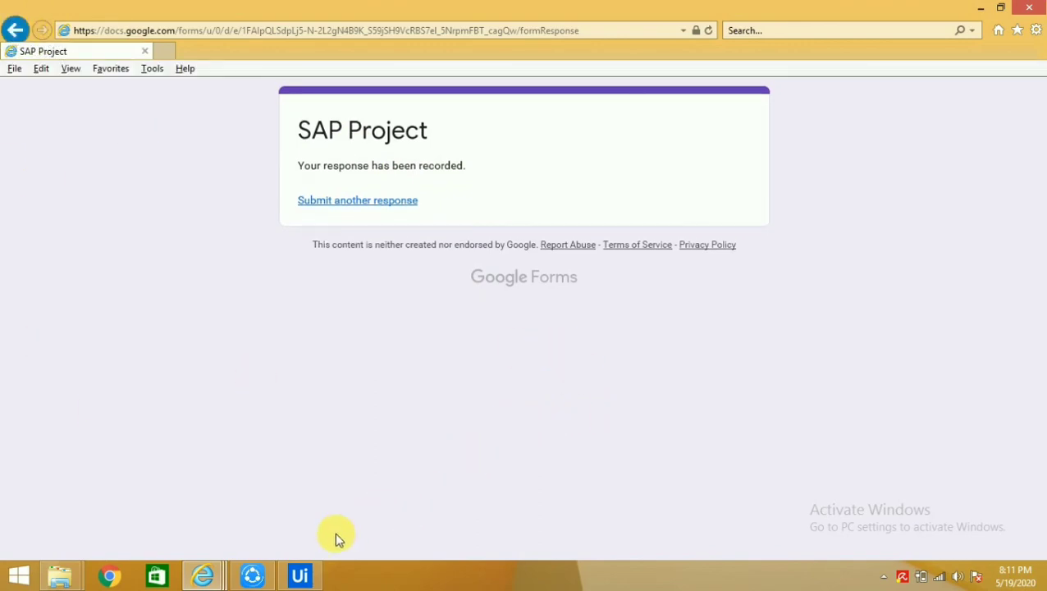
Back in Studio, open the Open Browser sequence and scroll to its Submit click
left_click(299, 575)
double_click(538, 258)
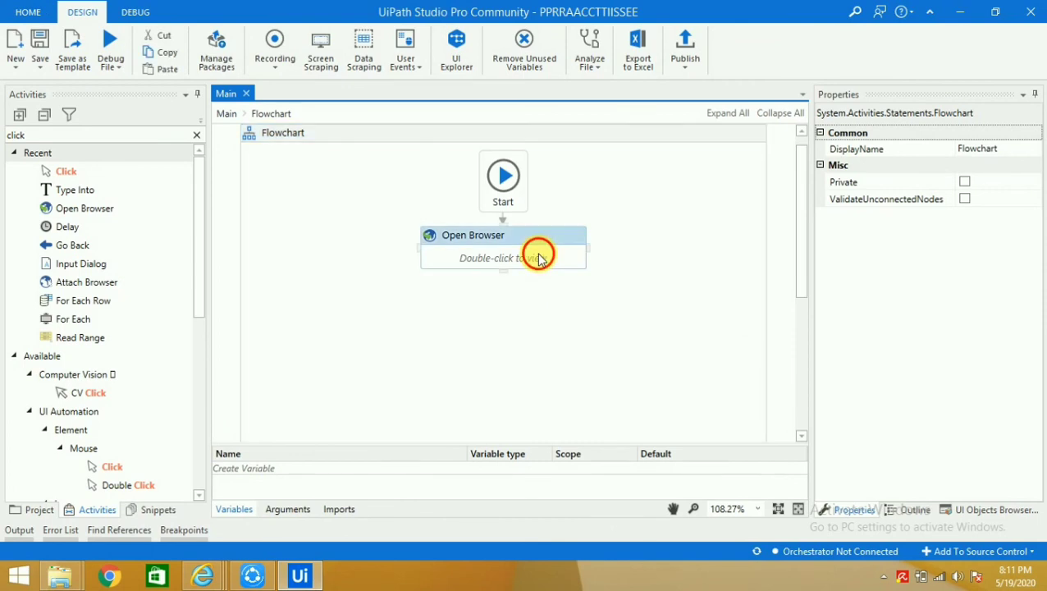
scroll(563, 373, "down", 1)
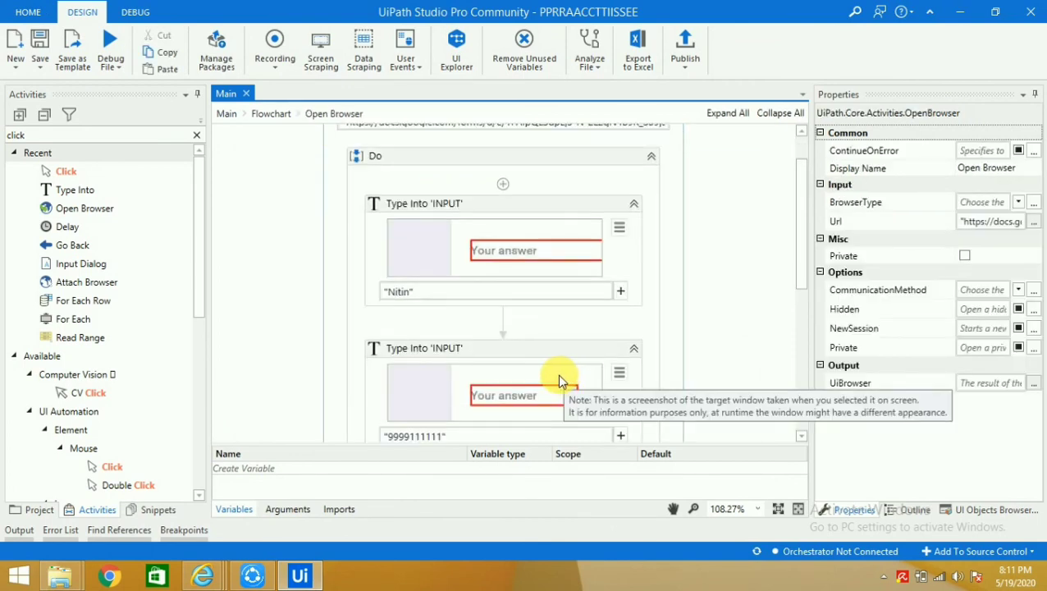
scroll(709, 336, "down", 4)
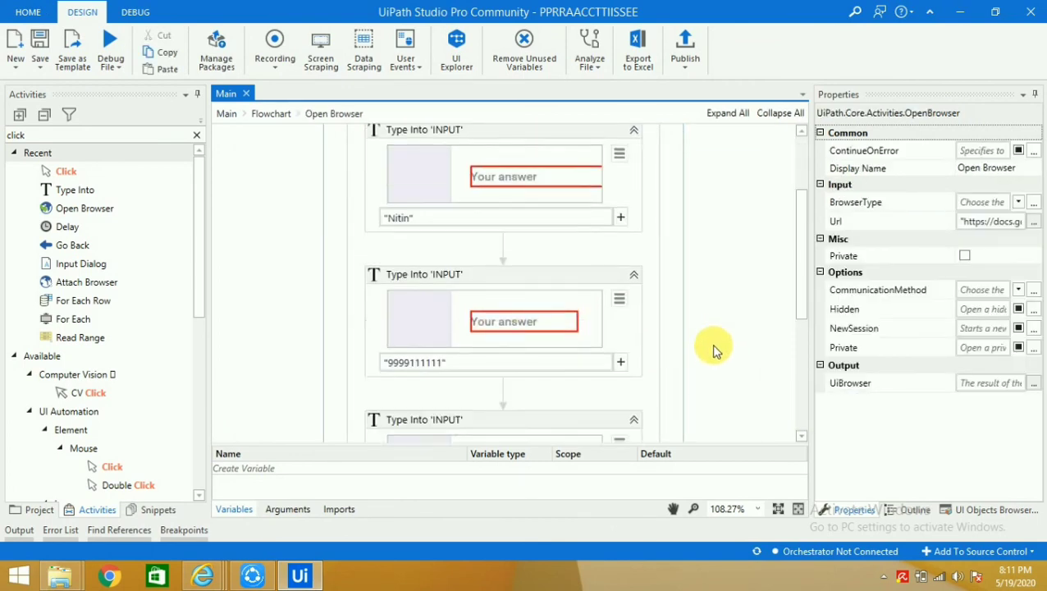
scroll(701, 345, "down", 2)
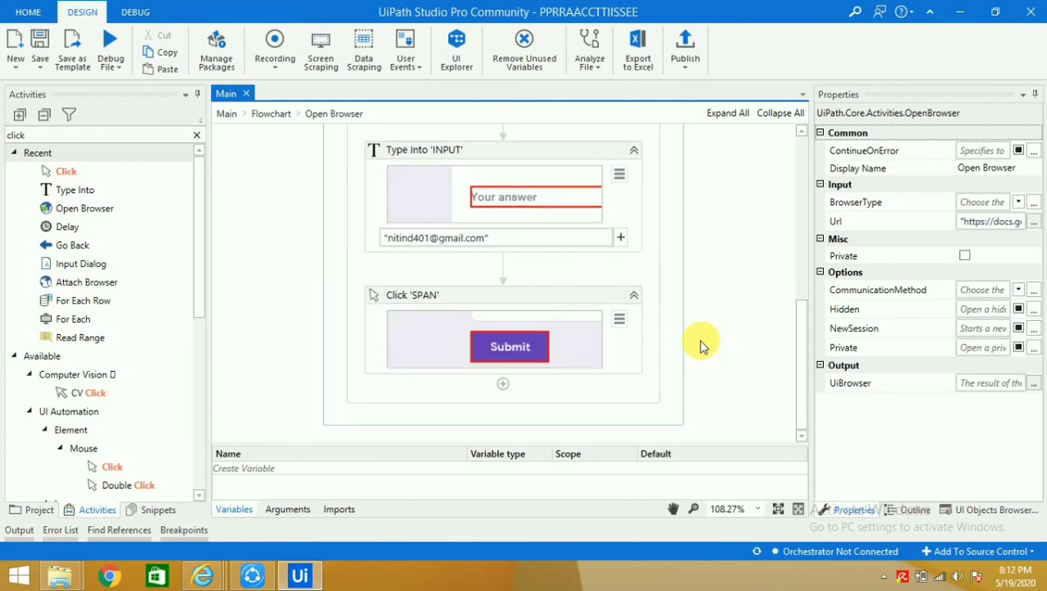
Search 'go back' and add a Go Back activity after the Submit click
left_click(197, 136)
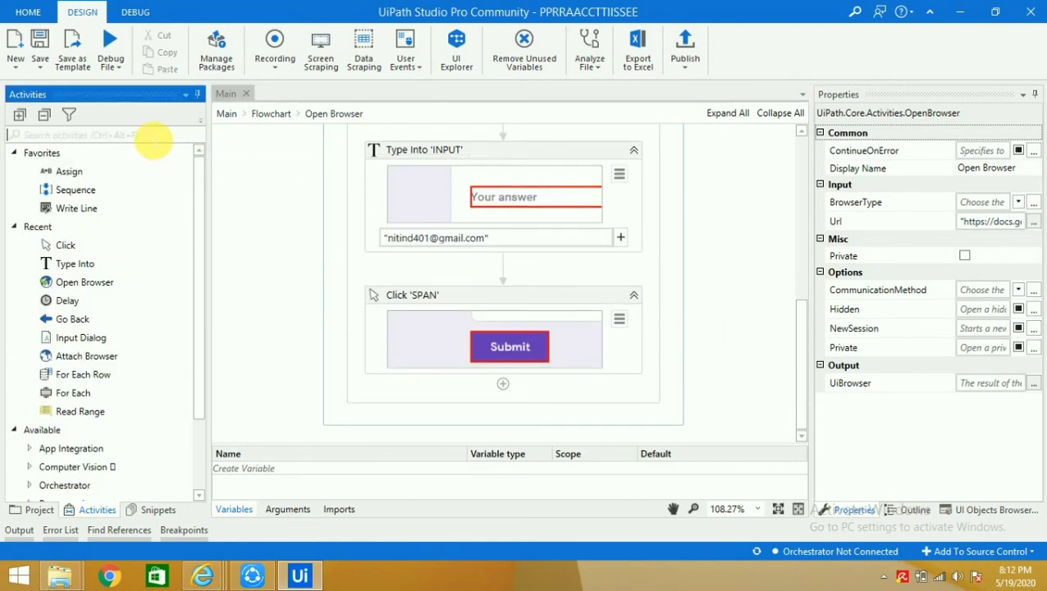
type("go back")
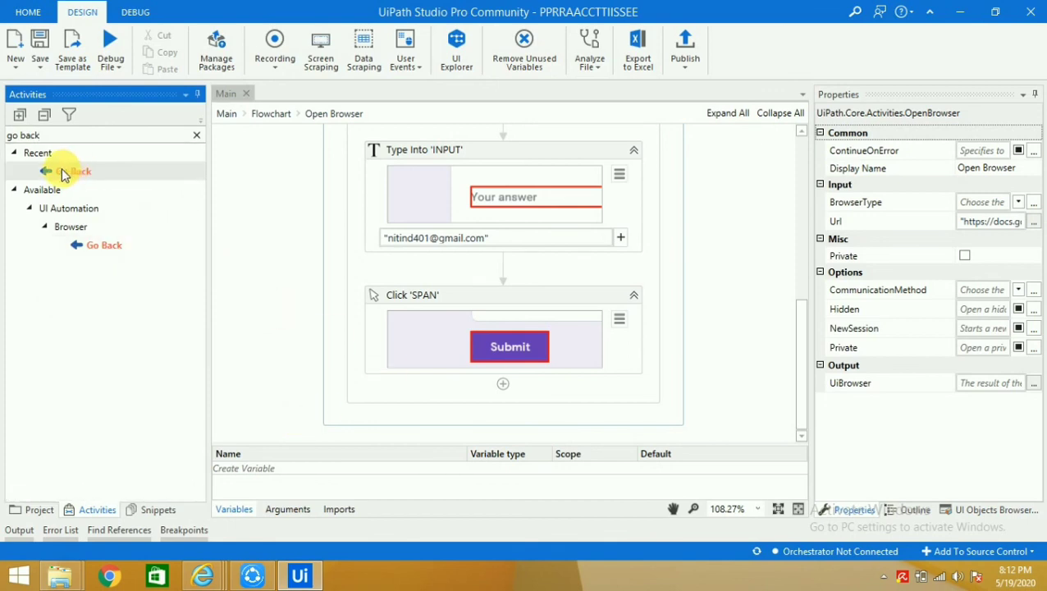
left_click_drag(49, 174, 490, 392)
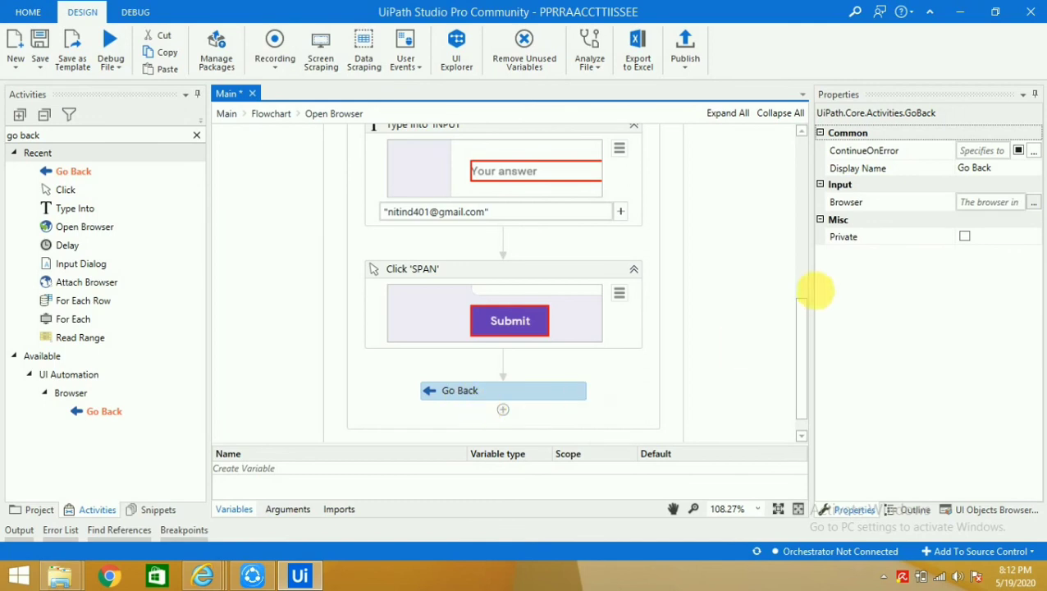
left_click(749, 320)
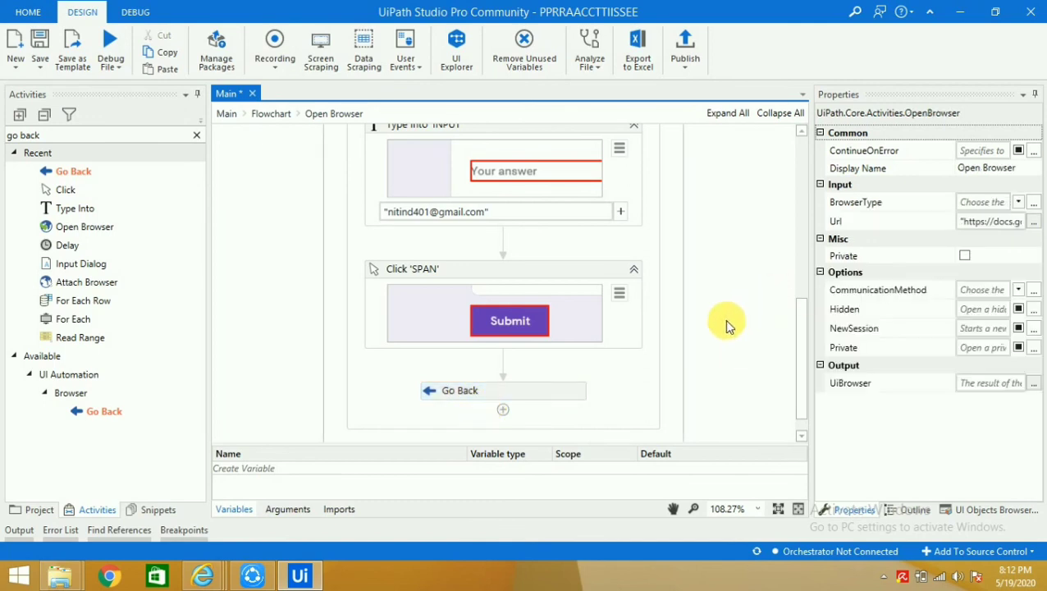
Run the whole workflow so it refills and submits the SAP Project form
left_click(120, 68)
left_click(121, 123)
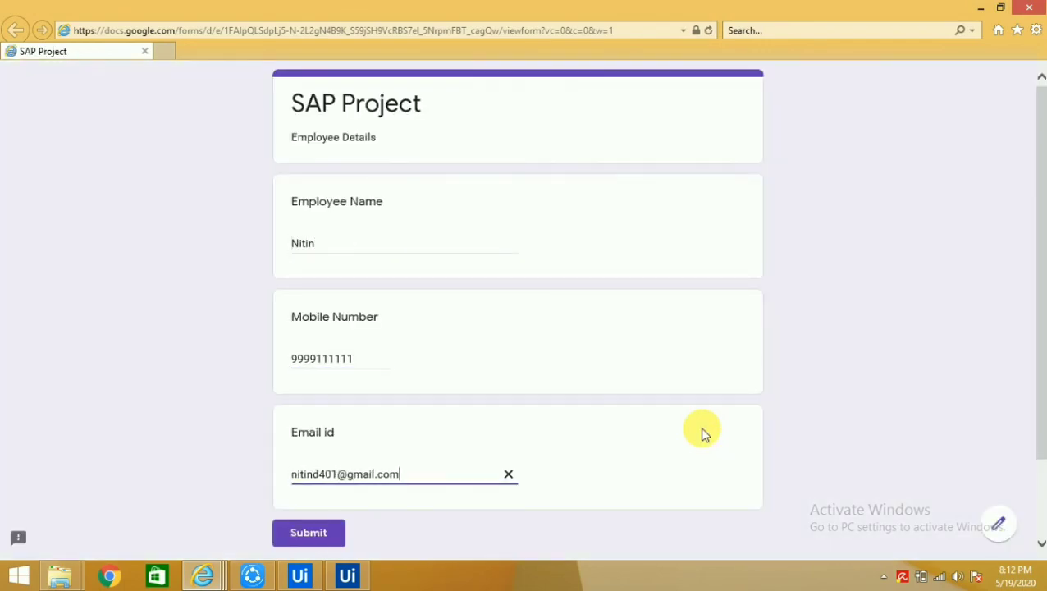
left_click(309, 532)
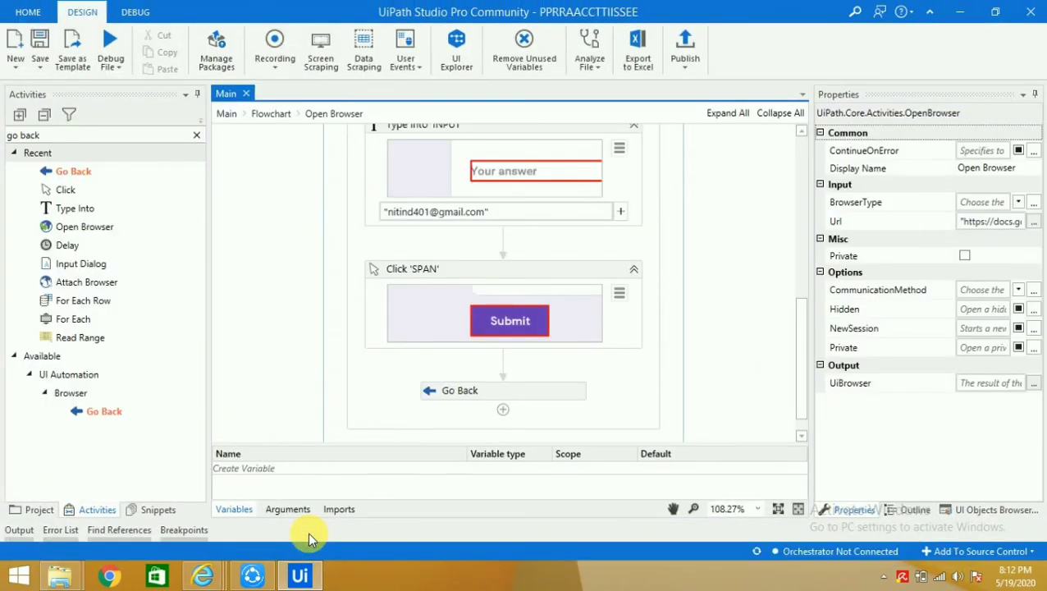
left_click(202, 576)
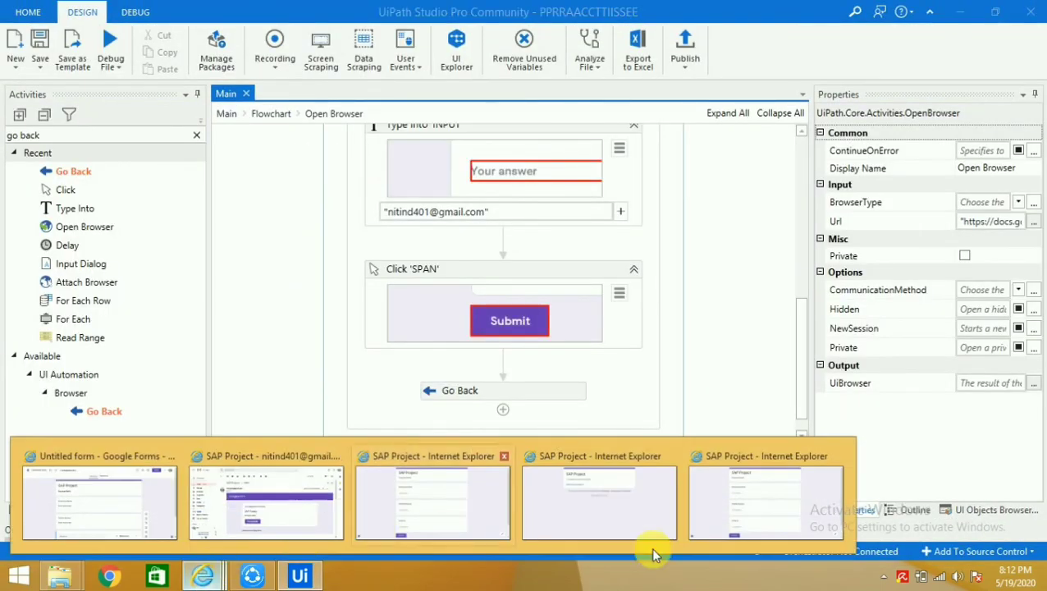
left_click(790, 502)
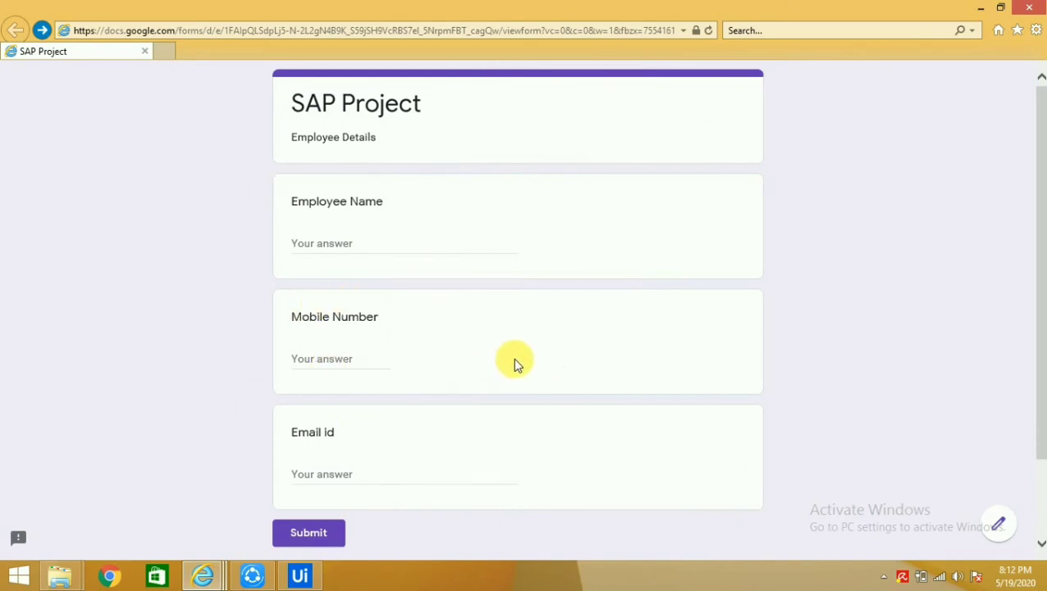
key("alt+Tab")
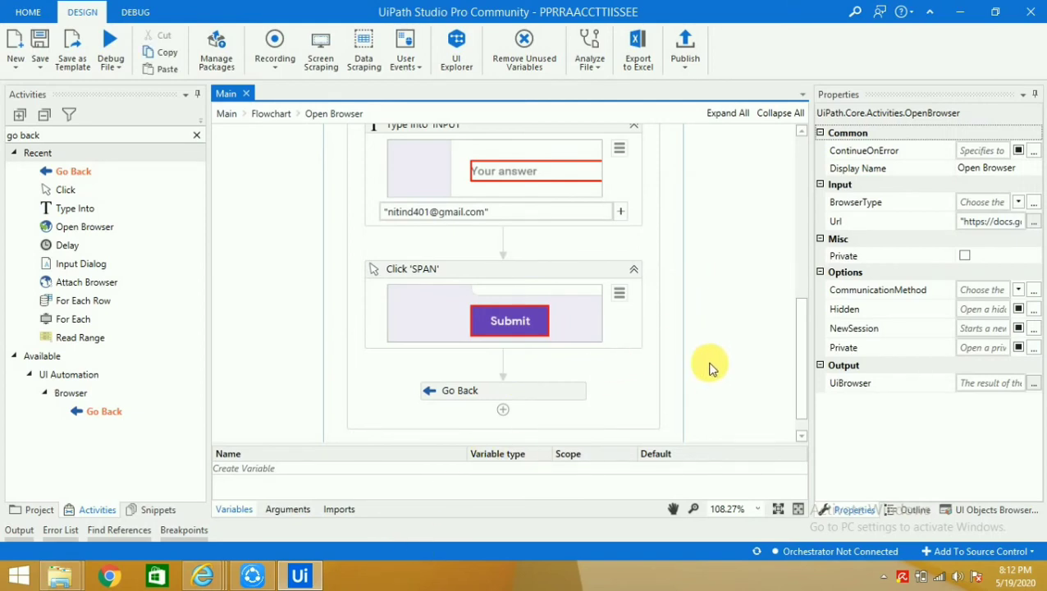
scroll(704, 365, "up", 4)
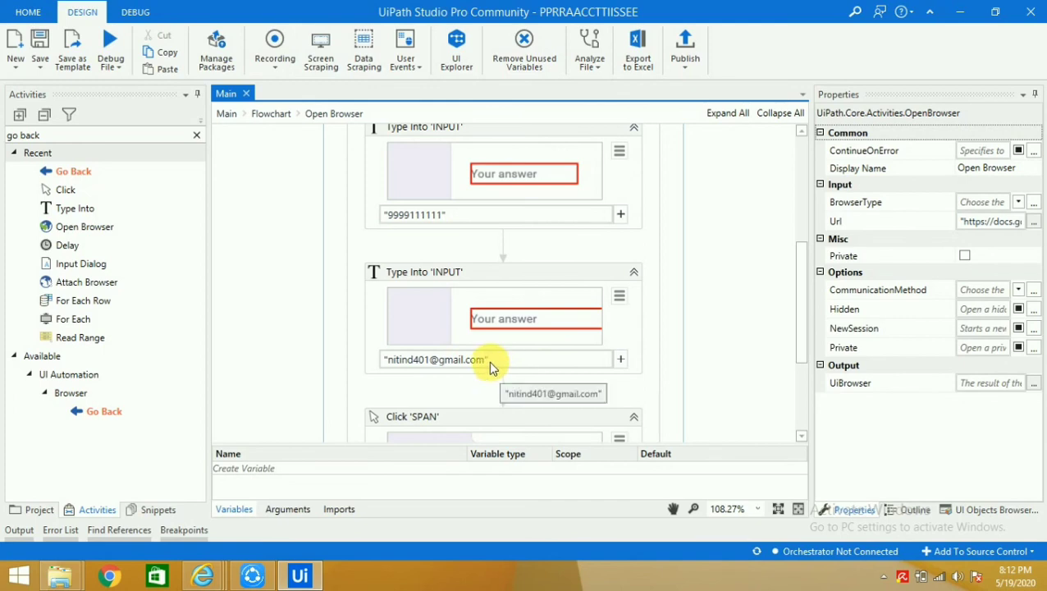
scroll(498, 362, "down", 2)
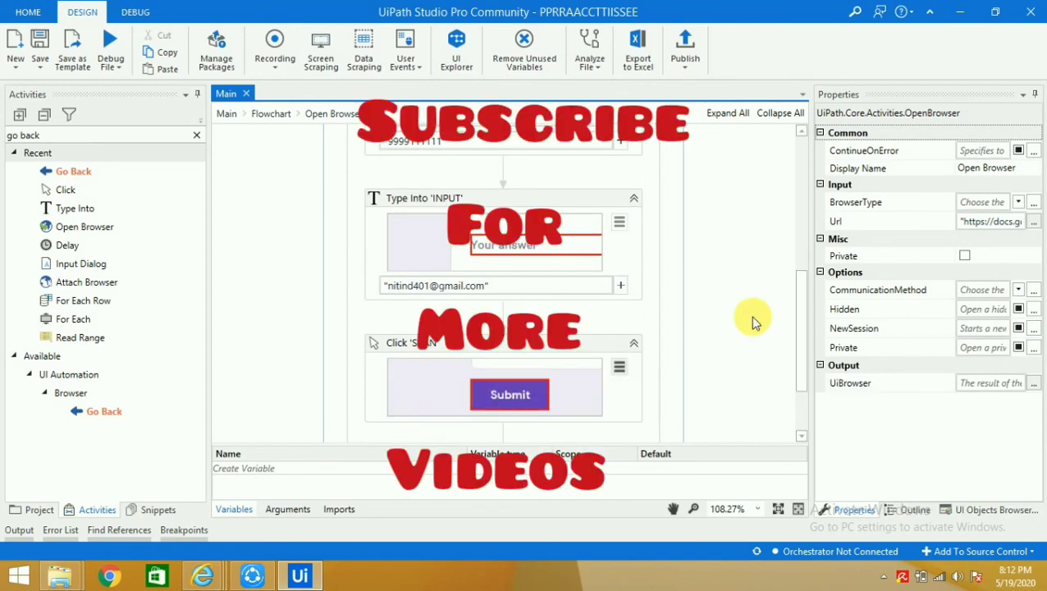
scroll(724, 335, "down", 1)
scroll(724, 335, "down", 2)
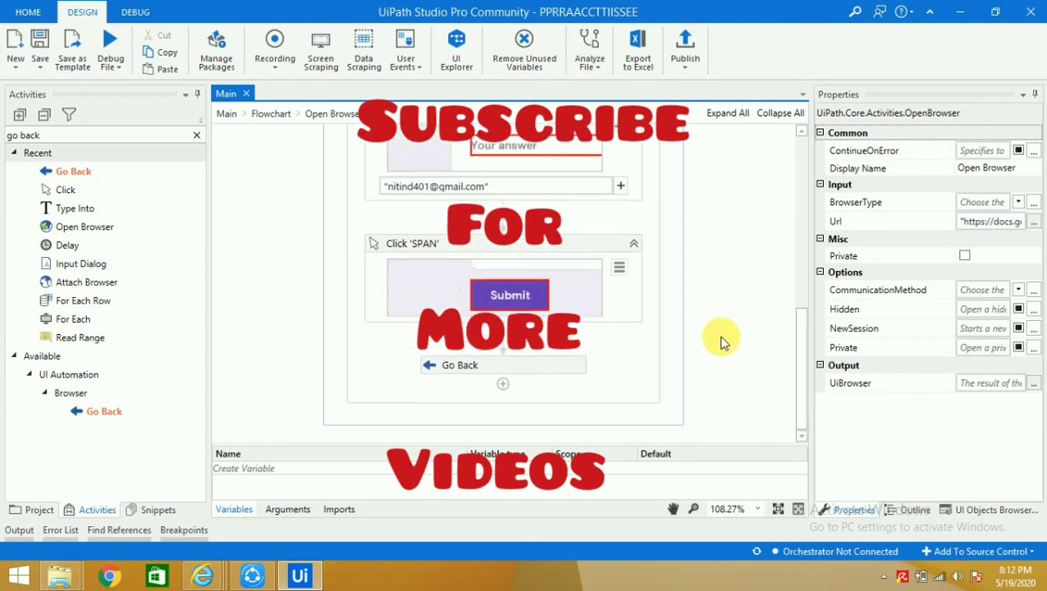